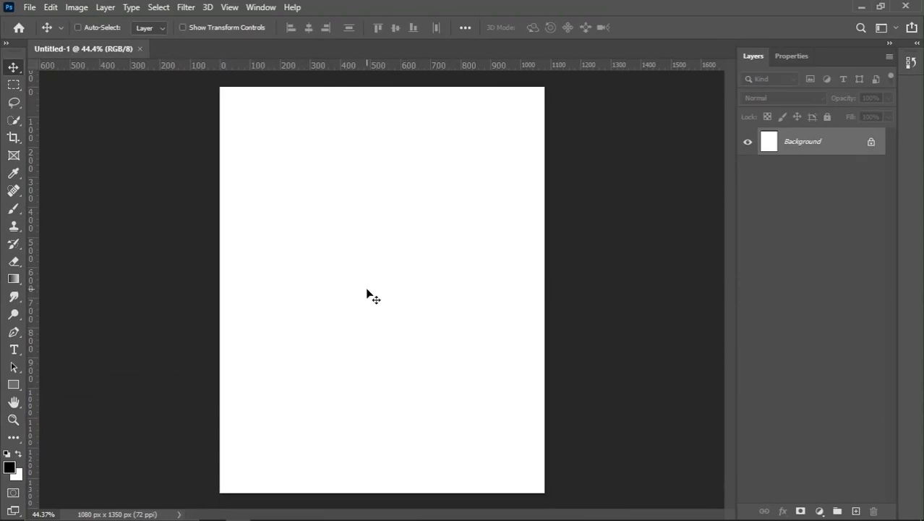
- Duplicate the Background layer and add a Gradient Overlay effect to the copy
scroll(362, 290, "up", 1)
scroll(291, 241, "down", 1)
left_click_drag(799, 140, 856, 511)
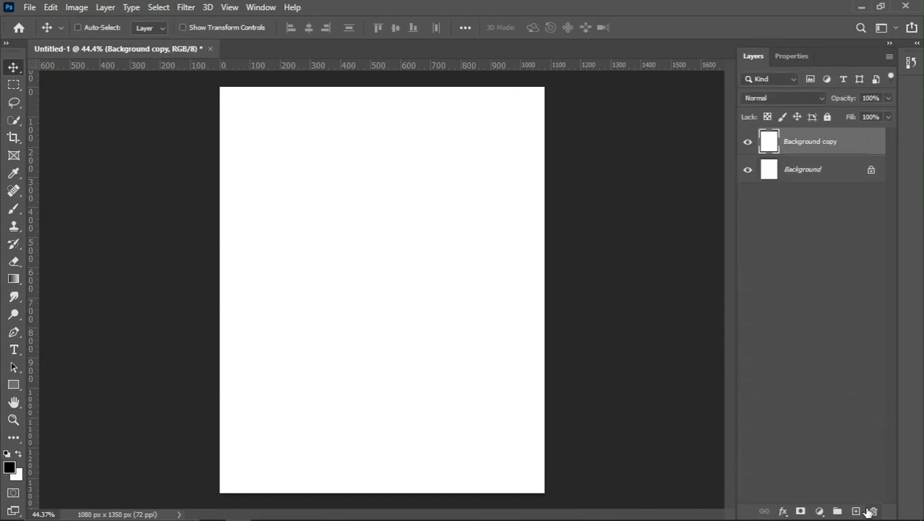
right_click(850, 145)
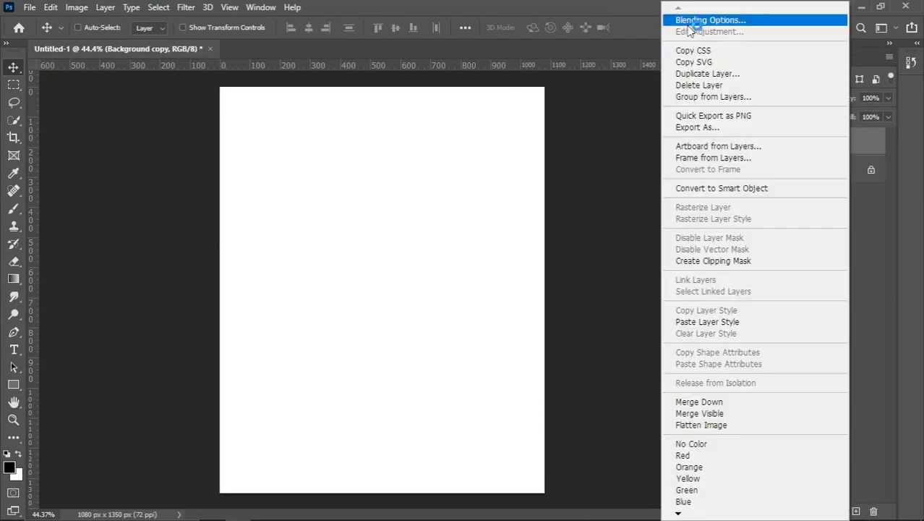
left_click(692, 21)
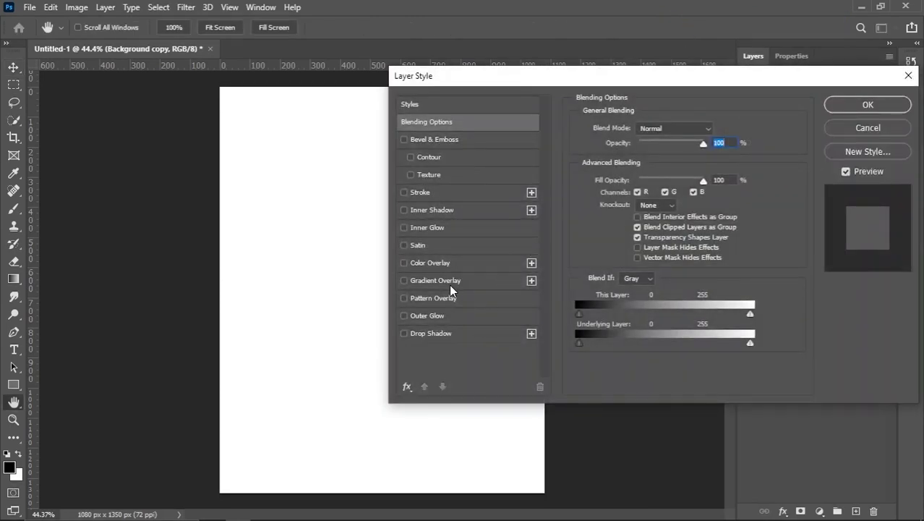
left_click(448, 282)
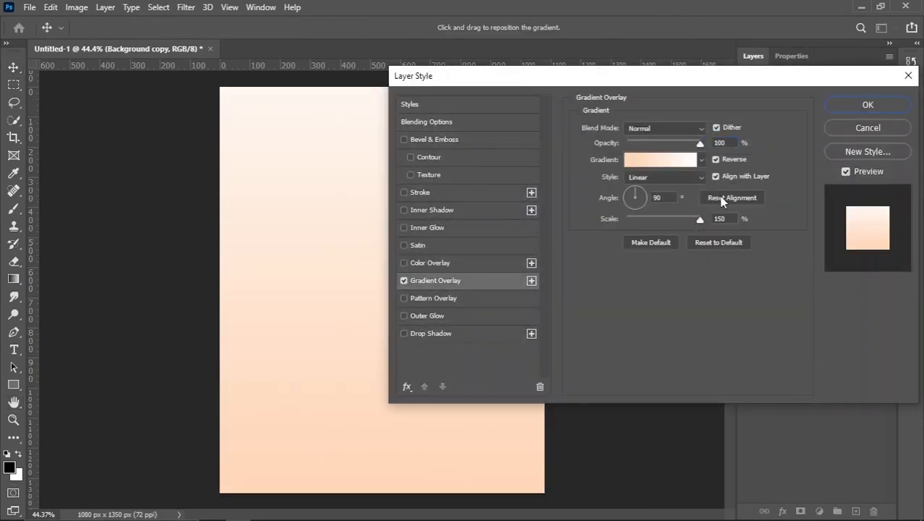
- Change the overlay gradient's peach color stop at location 100% to #ffcea9 and apply the layer style
left_click(649, 160)
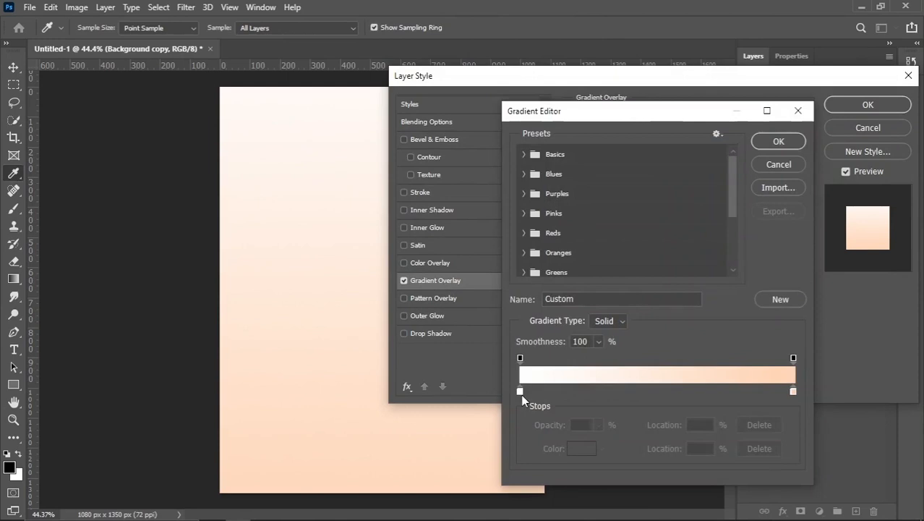
left_click(793, 391)
left_click(581, 449)
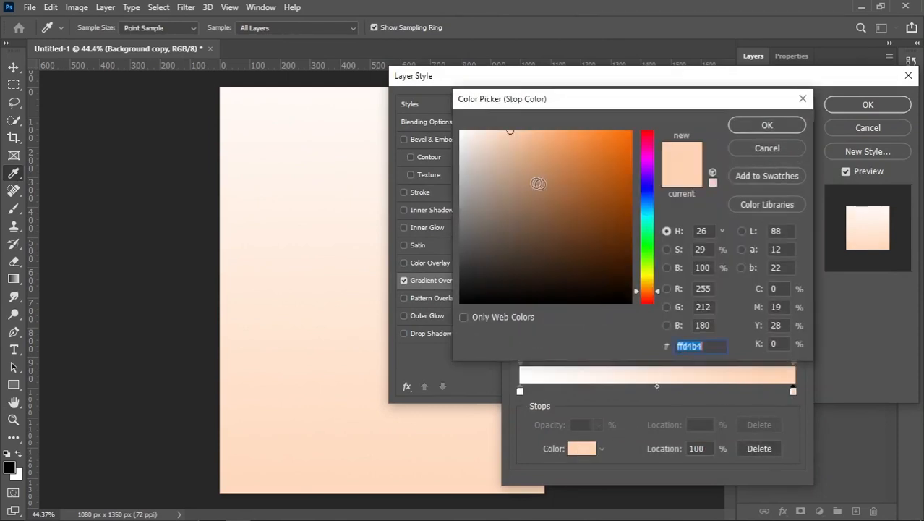
left_click_drag(514, 136, 518, 125)
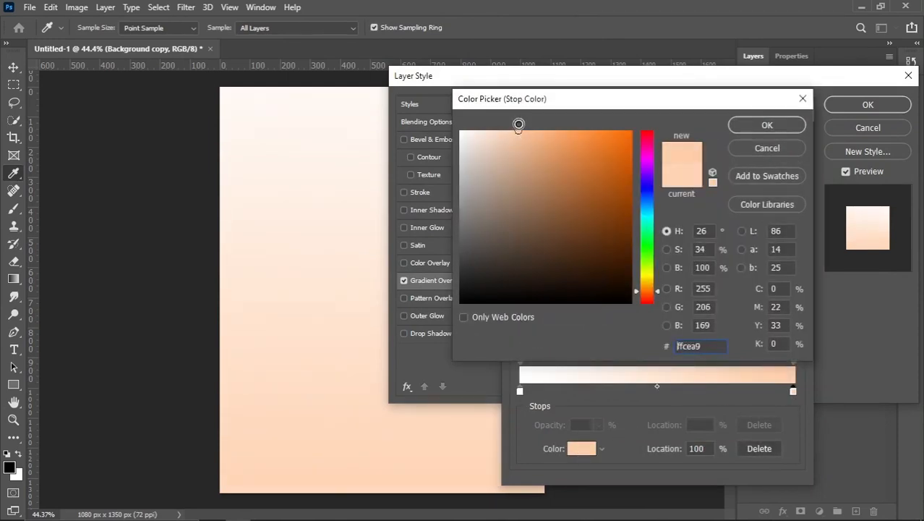
left_click(751, 128)
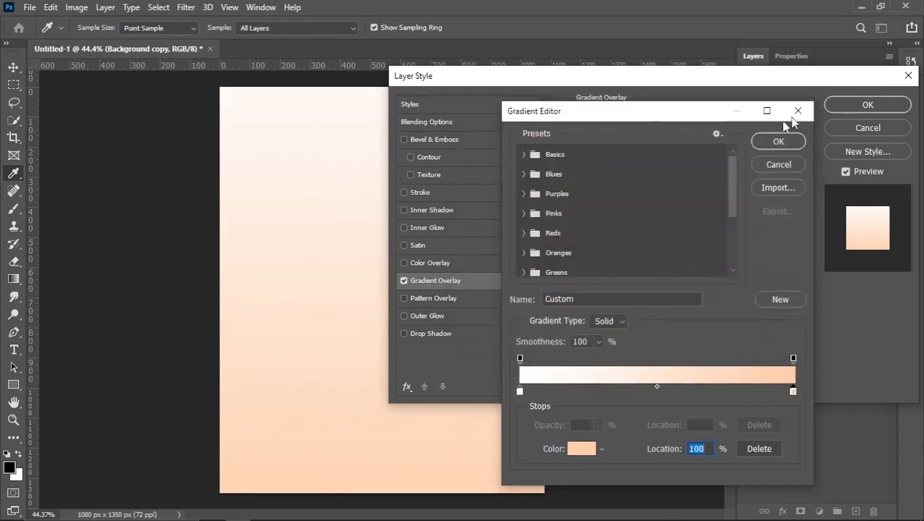
left_click(778, 141)
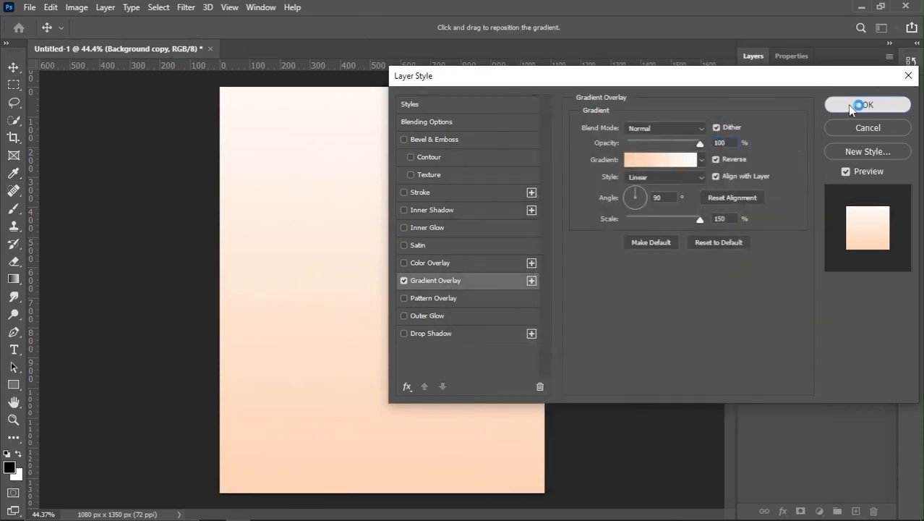
left_click(867, 105)
key("v")
scroll(361, 249, "down", 1)
scroll(361, 250, "up", 1)
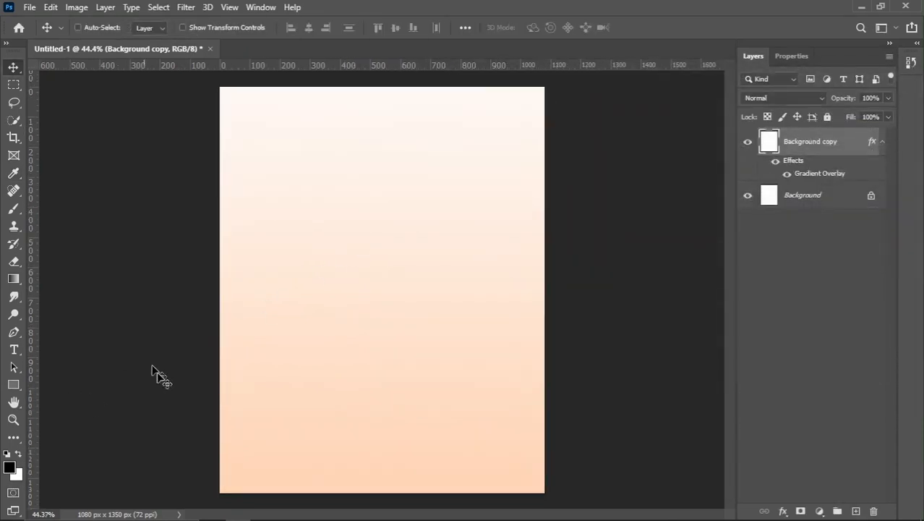
- Place the img cutout of the woman from the File Explorer folder, scale it down and position it in the lower left area of the canvas
left_click(213, 510)
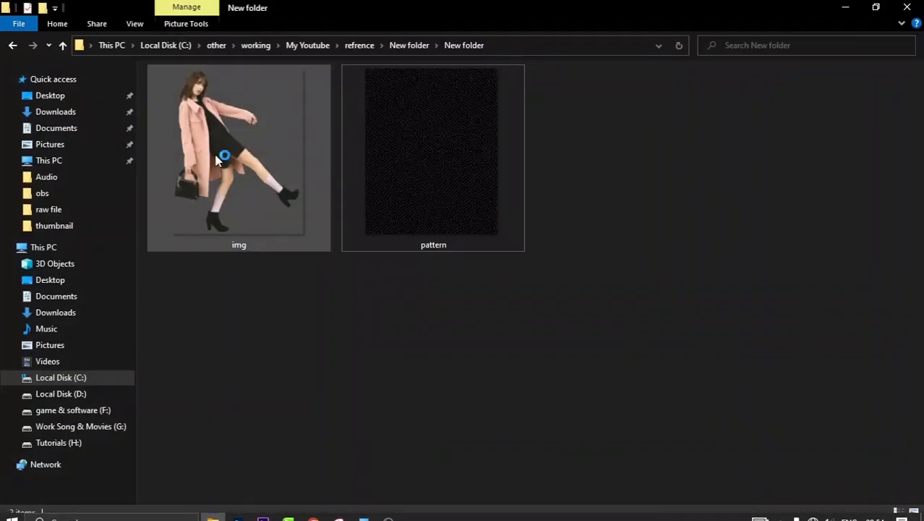
left_click_drag(239, 188, 371, 272)
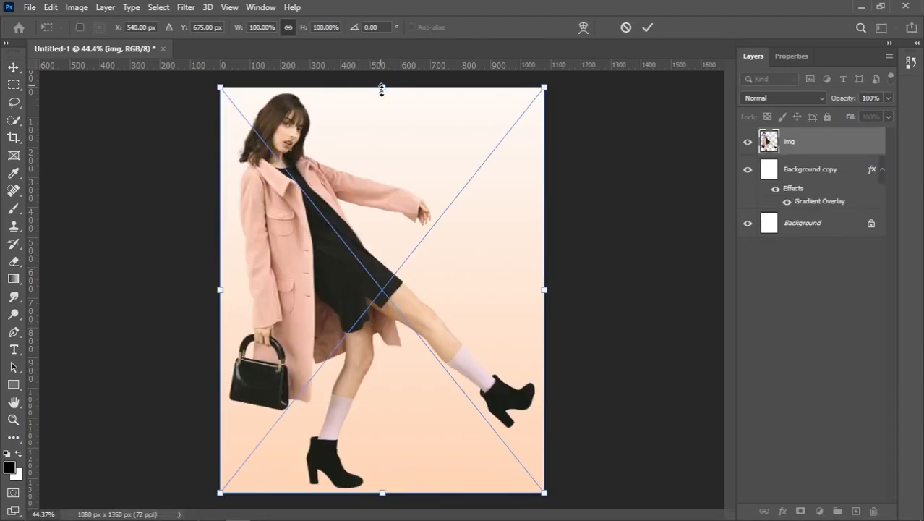
left_click_drag(382, 89, 382, 159)
left_click_drag(398, 295, 397, 280)
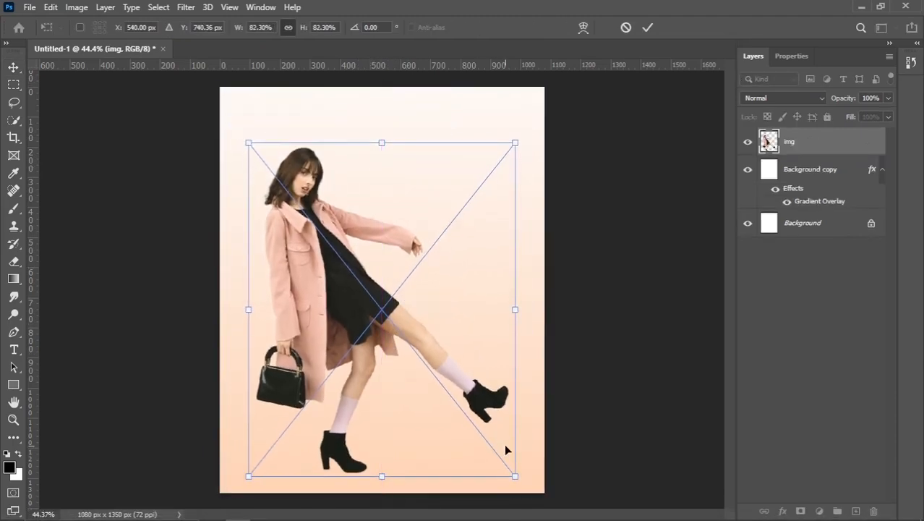
left_click_drag(515, 476, 506, 442)
left_click_drag(386, 384, 368, 386)
left_click_drag(484, 155, 476, 170)
key("Return")
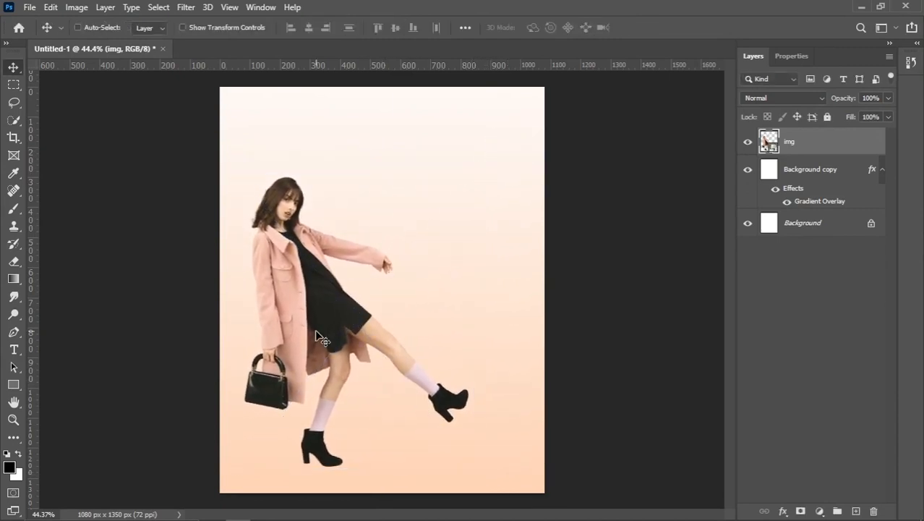
left_click_drag(315, 329, 339, 309)
- Draw a rectangle shape about 639 × 639 px above the Background copy layer, behind the woman
right_click(472, 279)
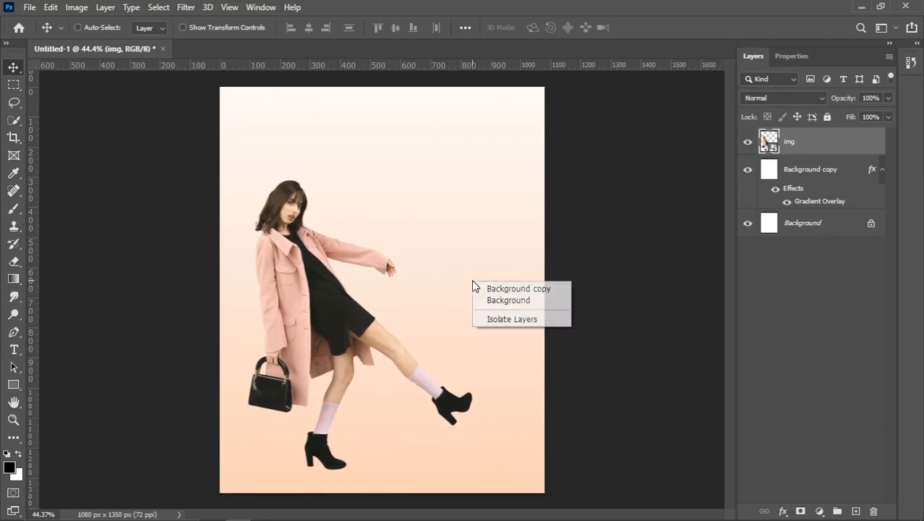
left_click(489, 287)
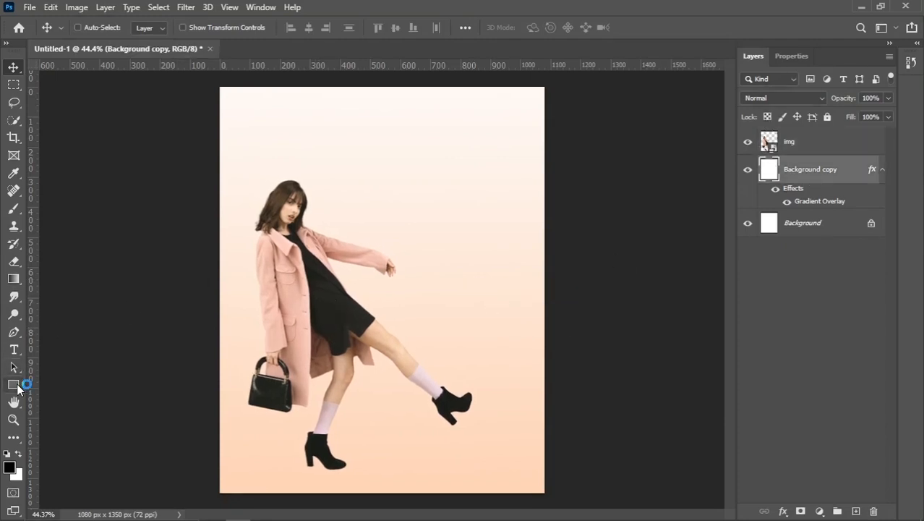
left_click_drag(17, 387, 55, 383)
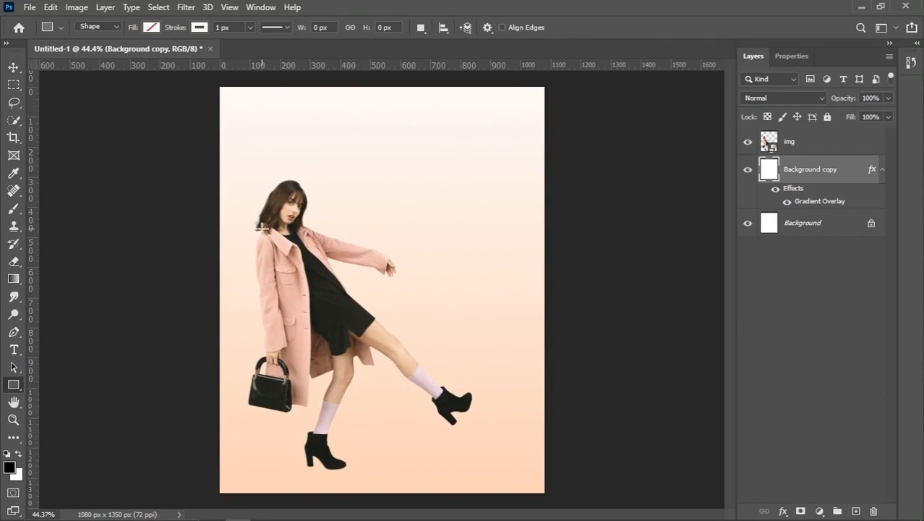
left_click_drag(262, 195, 454, 387)
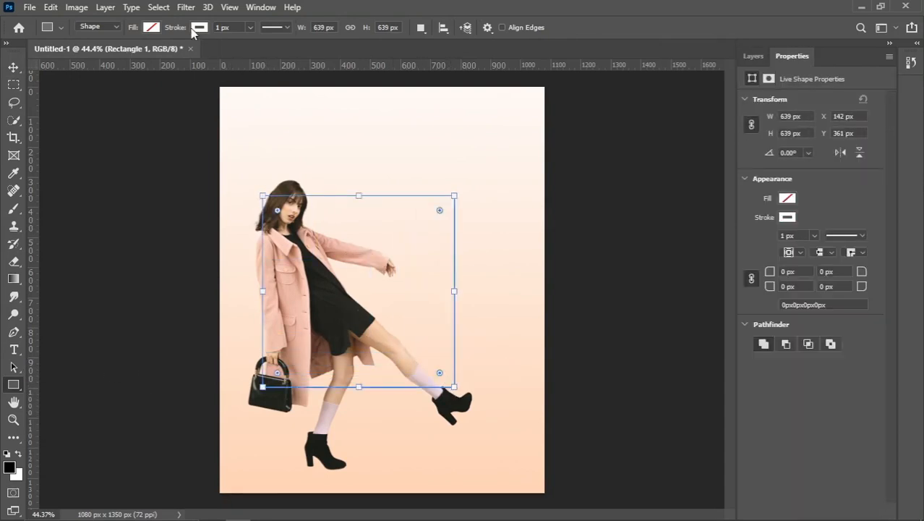
- Give the square an 87 px stroke in the brown tone #c8977a
left_click(200, 29)
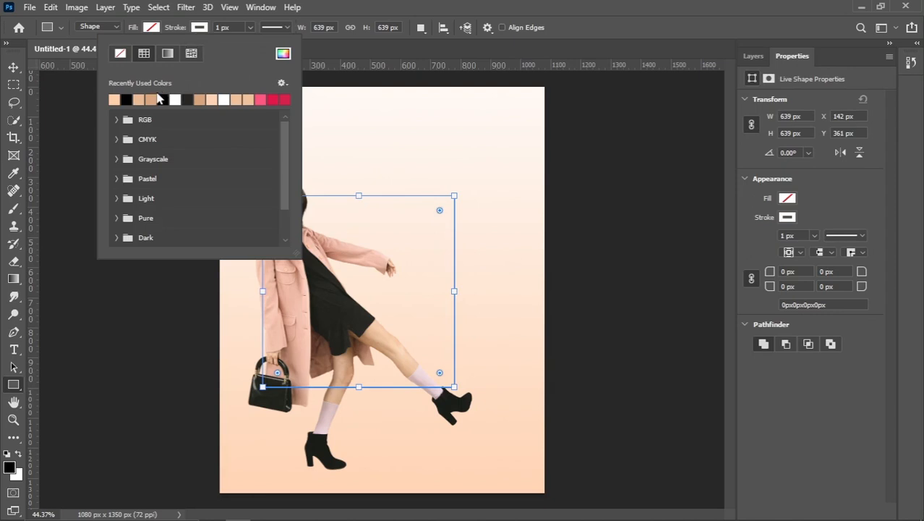
left_click(151, 98)
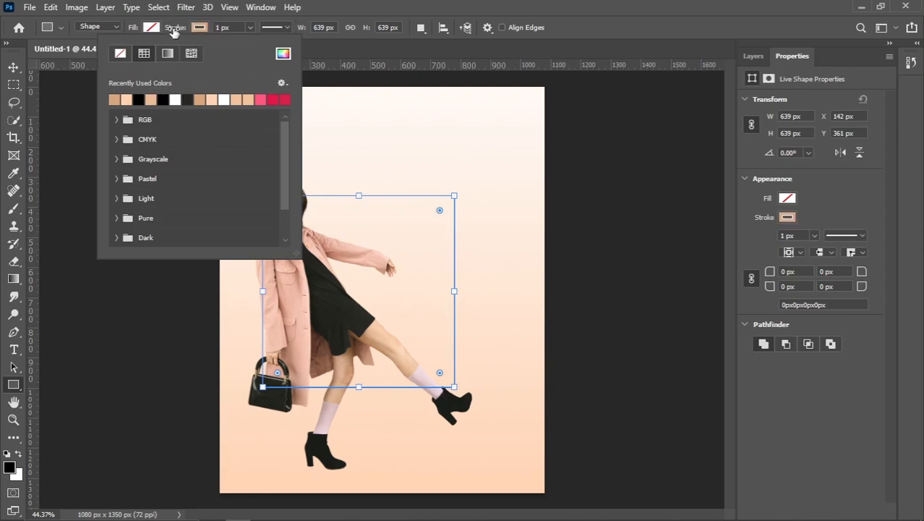
mouse_move(174, 31)
left_mouse_down()
mouse_move(240, 29)
mouse_move(213, 41)
left_mouse_up()
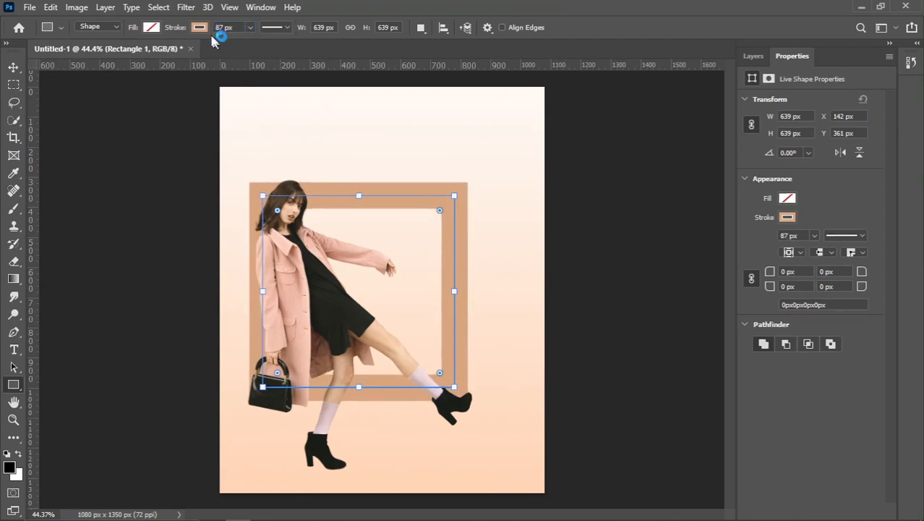
left_click(199, 28)
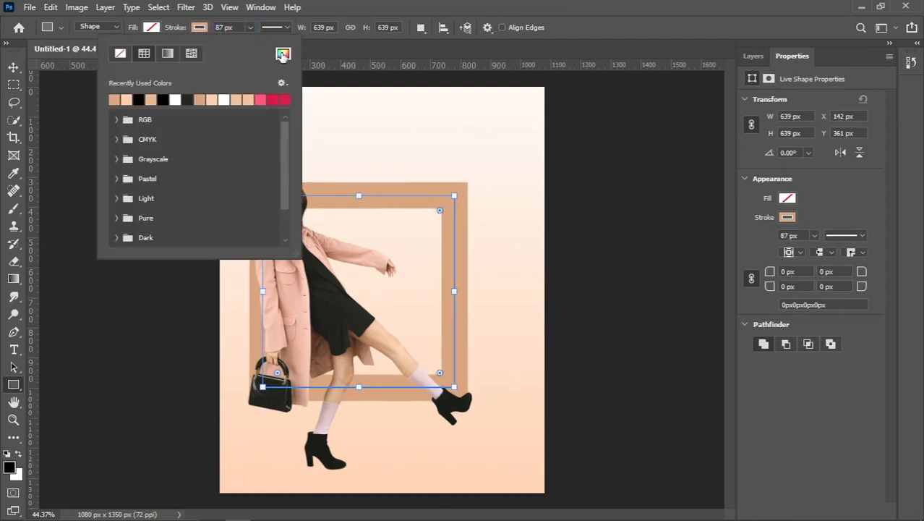
left_click(283, 54)
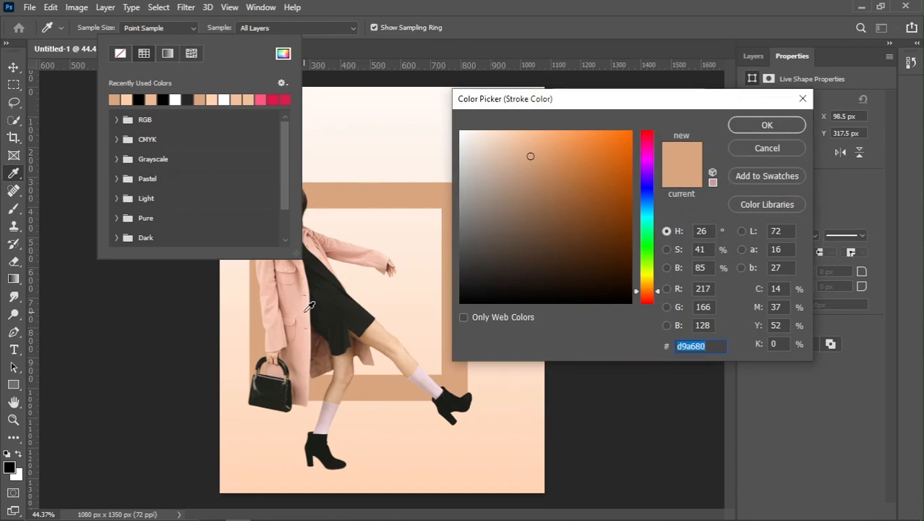
left_click(307, 308)
left_click(531, 167)
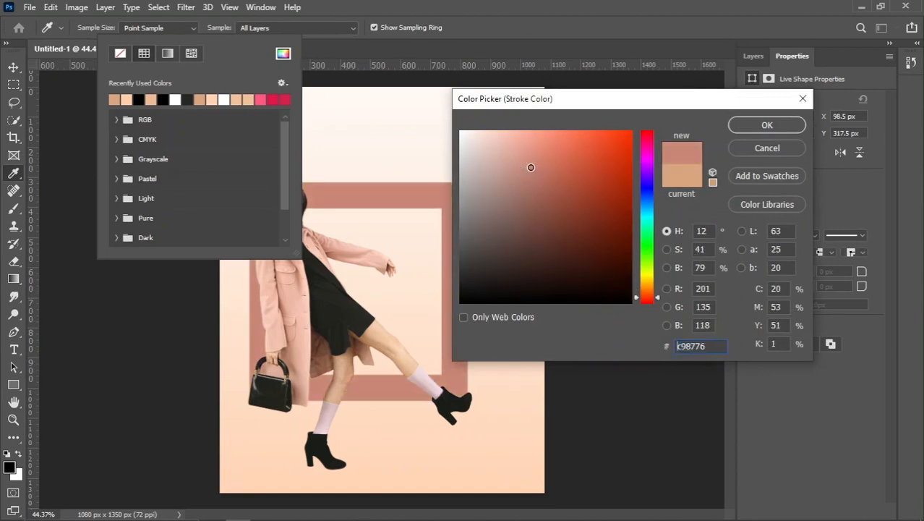
left_click_drag(529, 167, 527, 169)
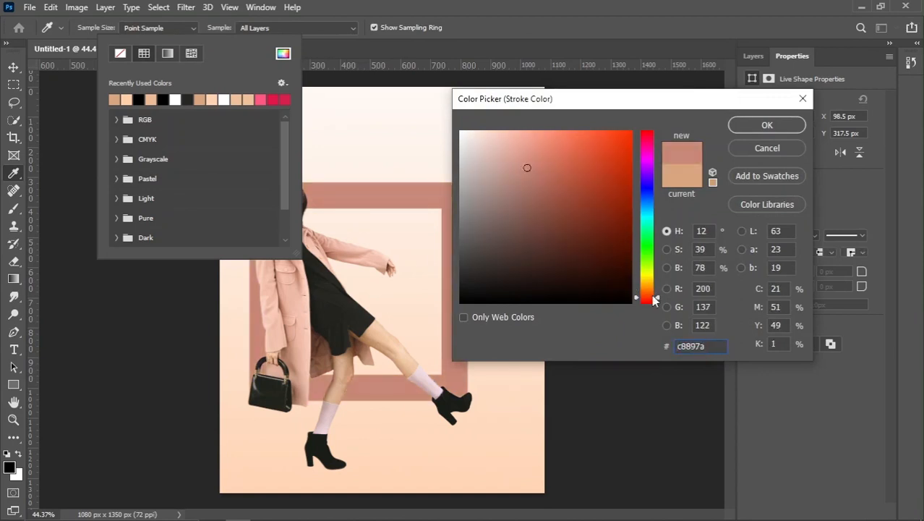
left_click_drag(654, 300, 665, 292)
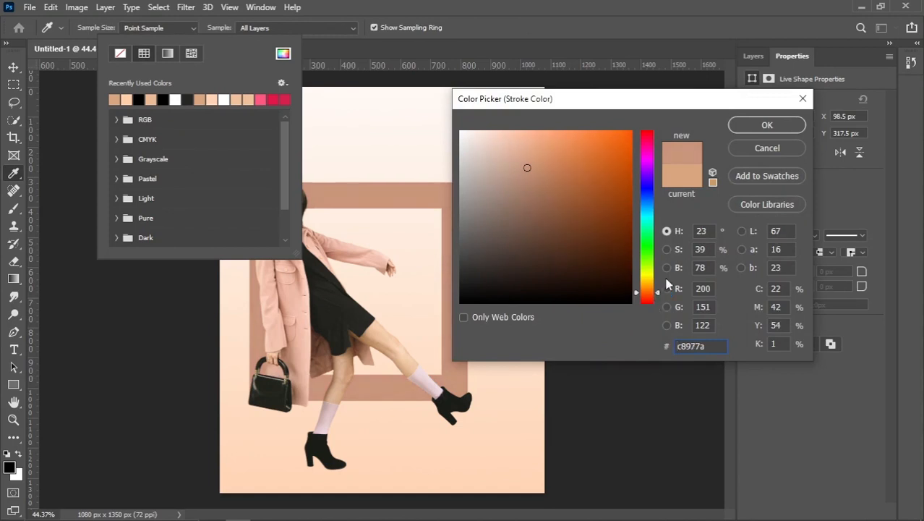
left_click(749, 128)
- Rotate the square outline 45° so it forms a diamond behind the woman
left_click(13, 67)
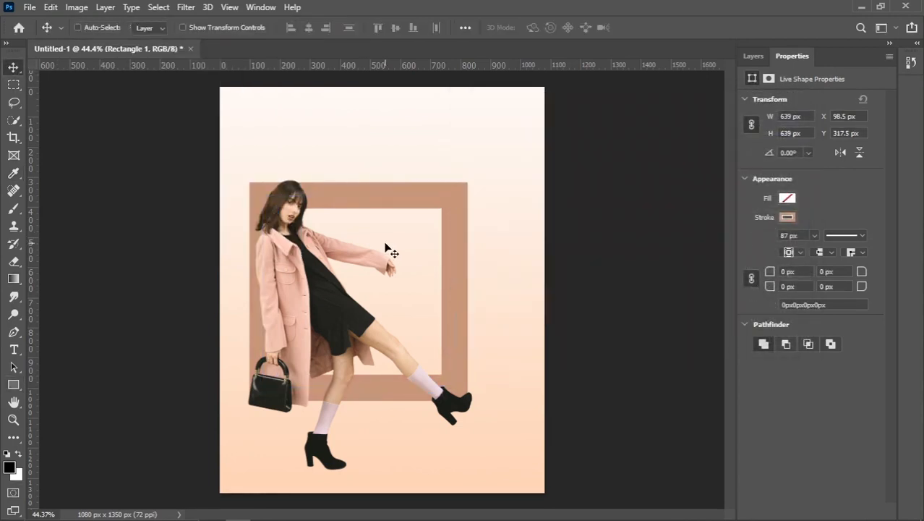
left_click_drag(384, 255, 377, 279)
left_click_drag(379, 155, 459, 249)
key("Return")
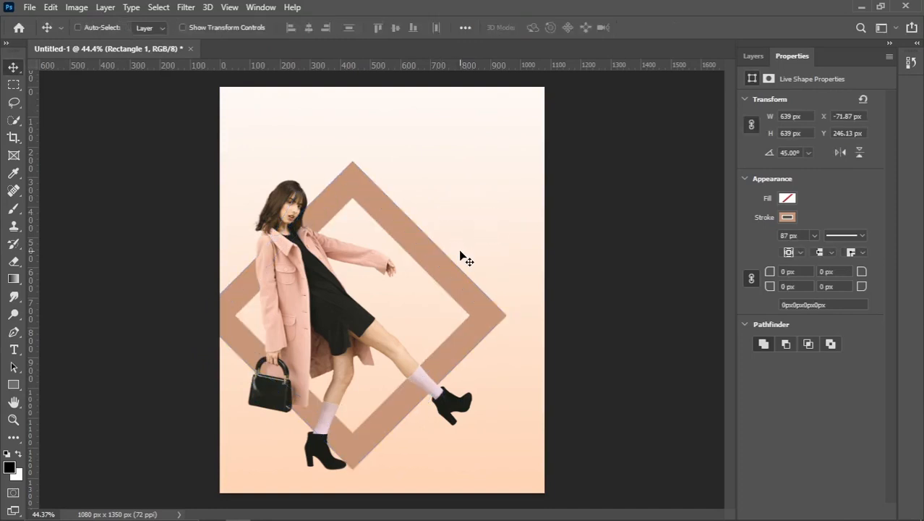
- Move the diamond lower on the canvas and enlarge it proportionally to about 797 px per side
left_click_drag(432, 298, 423, 326)
key("ctrl+t")
left_click_drag(496, 188, 544, 149)
key("Return")
- Set the diamond's stroke width to 100 px
key("p")
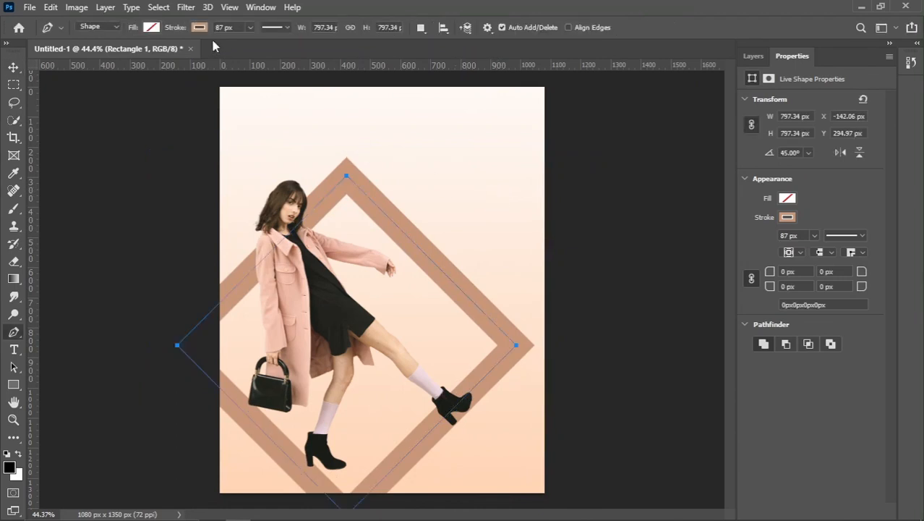
left_click_drag(171, 29, 205, 29)
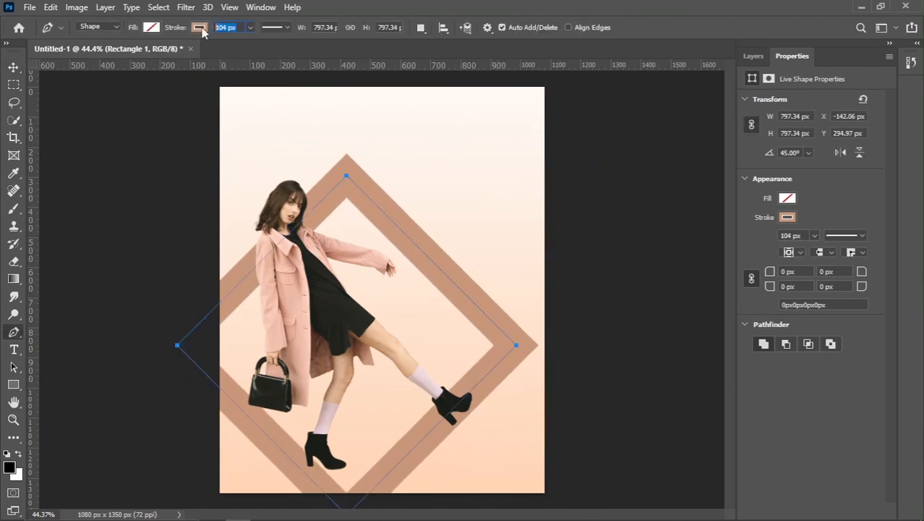
type("0")
key("Return")
left_click(13, 67)
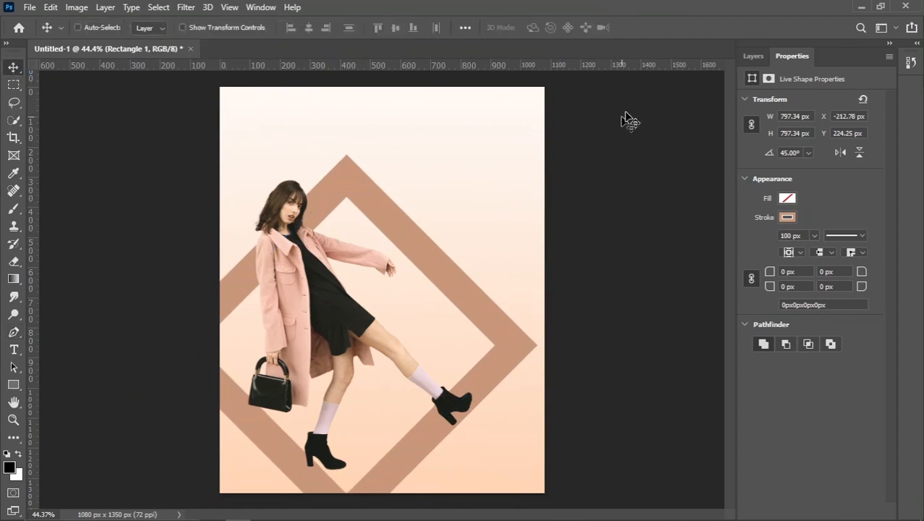
- Duplicate the Rectangle 1 layer and shrink the copy about its center into a smaller concentric diamond
left_click(751, 57)
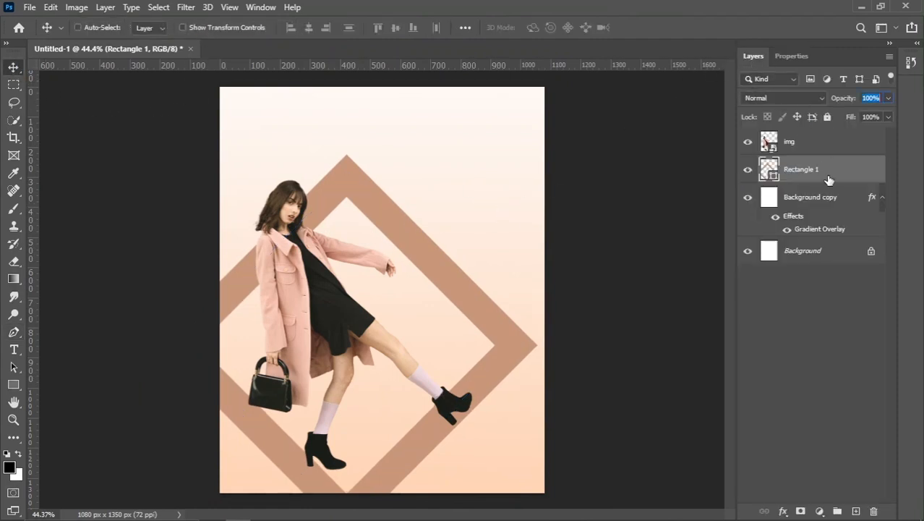
left_click_drag(829, 179, 855, 511)
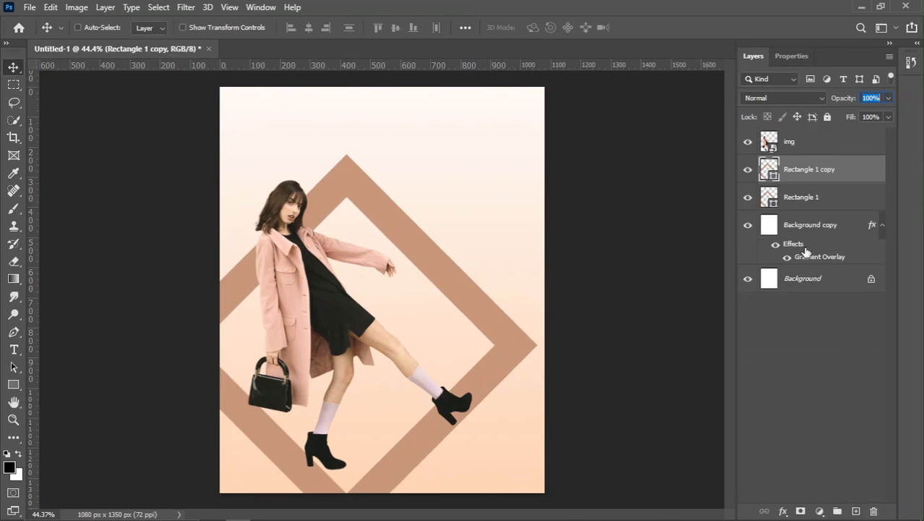
key("ctrl+t")
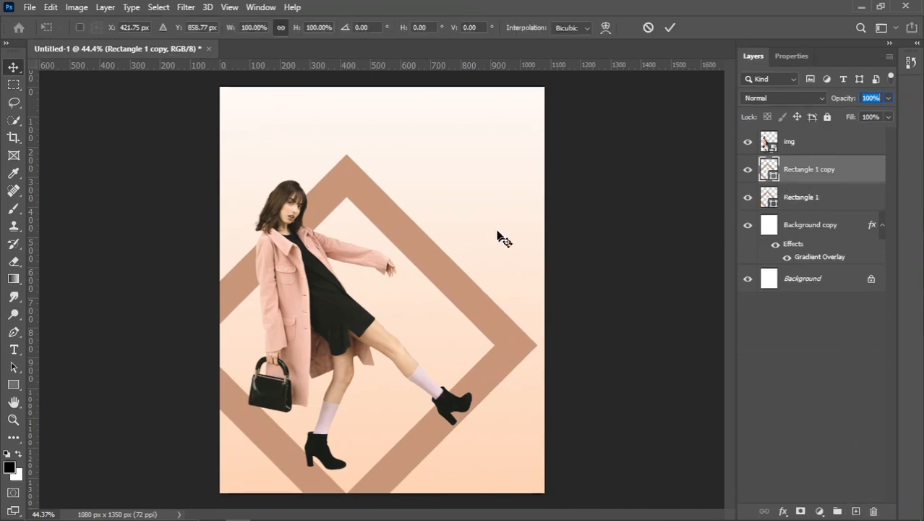
left_click_drag(530, 158, 458, 216)
key("Return")
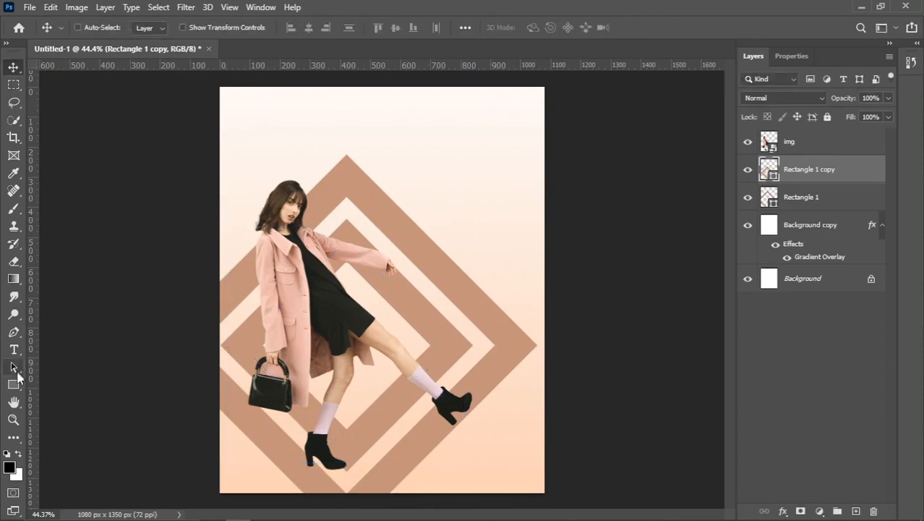
- Fill the smaller diamond on Rectangle 1 copy with the recently used brown and remove its stroke
left_click(15, 385)
left_click(152, 28)
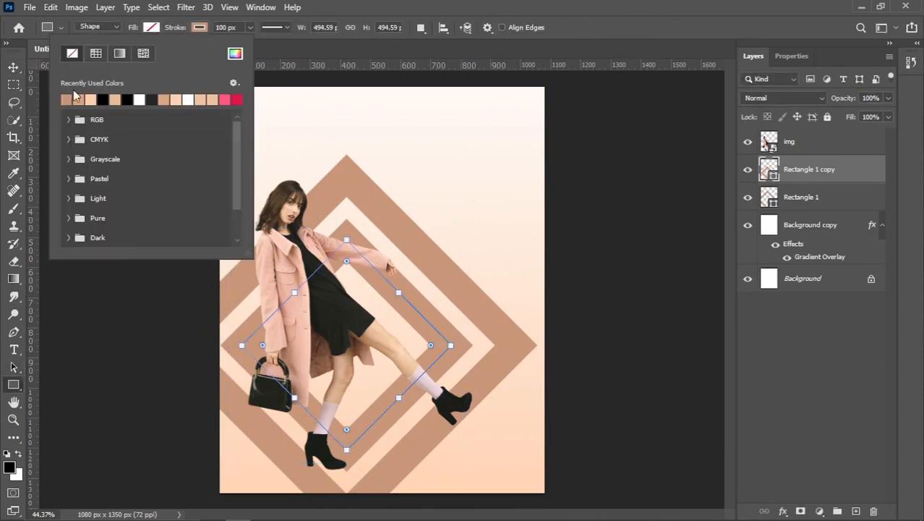
left_click(73, 96)
left_click(197, 29)
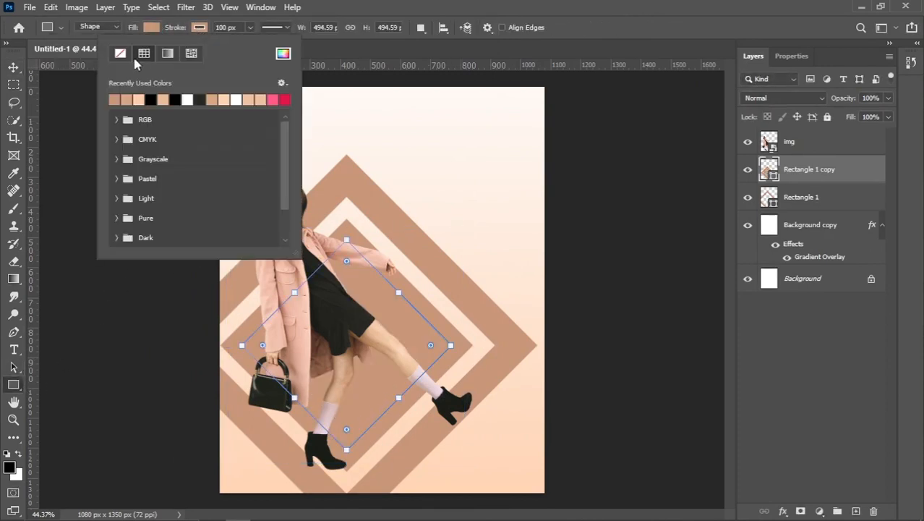
left_click(120, 56)
left_click(14, 68)
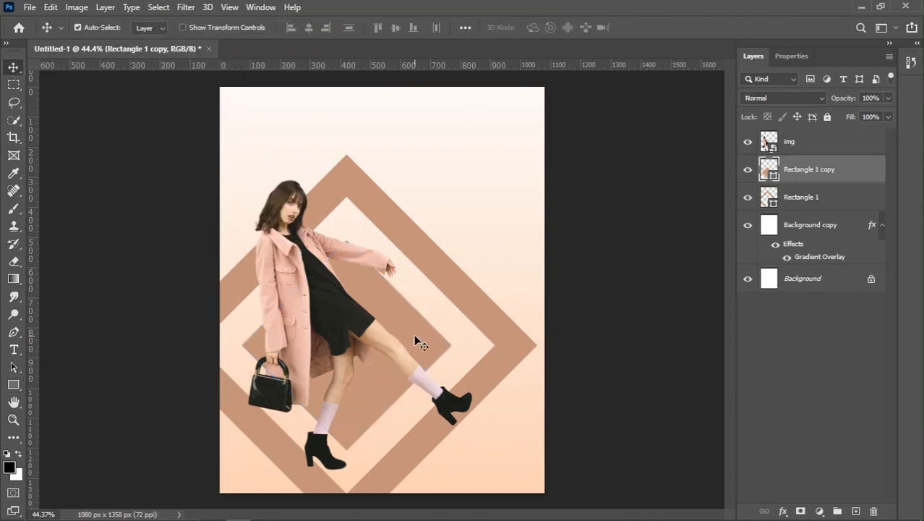
- Scale the solid inner diamond down about its center to about 86%
key("ctrl+t")
left_click_drag(453, 236, 436, 255)
key("Return")
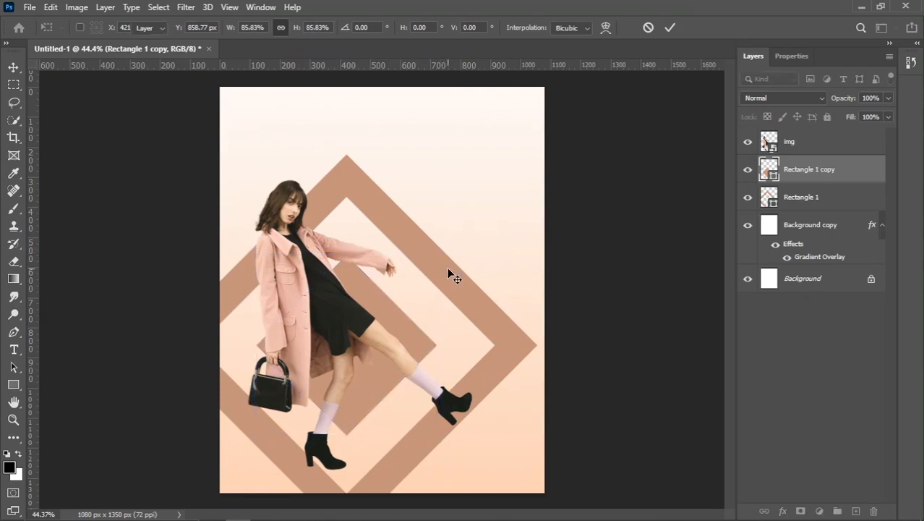
- Enlarge the img layer with the woman slightly about its center, keeping her over the diamonds
right_click(337, 316)
left_click(355, 321)
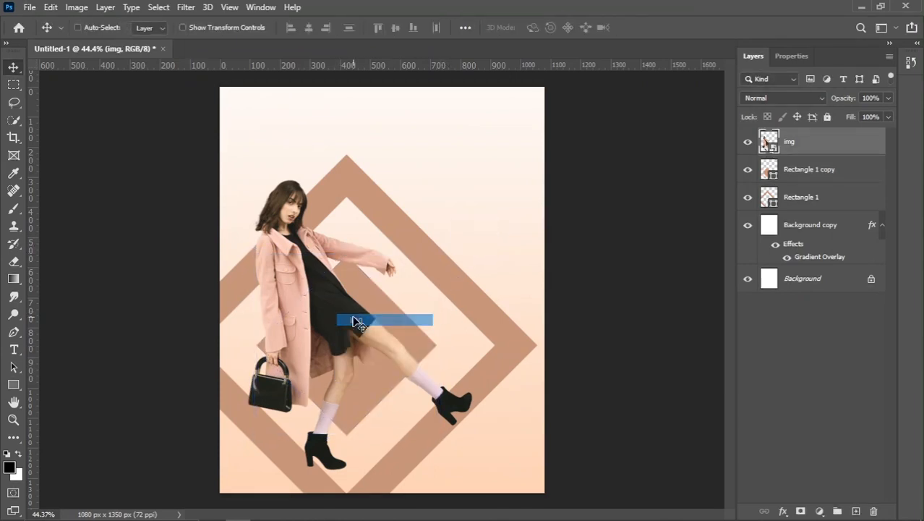
key("ctrl+t")
left_click_drag(479, 323, 486, 320)
left_click_drag(436, 342, 437, 343)
key("Return")
- Move Rectangle 1 and Rectangle 1 copy together slightly up and left behind the woman
right_click(502, 339)
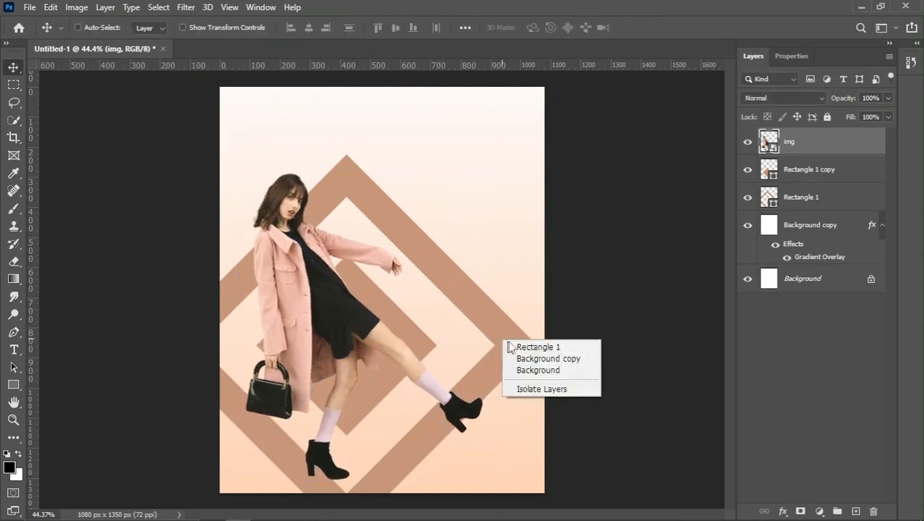
left_click(534, 345)
left_click(799, 172, "shift")
left_click_drag(463, 327, 452, 318)
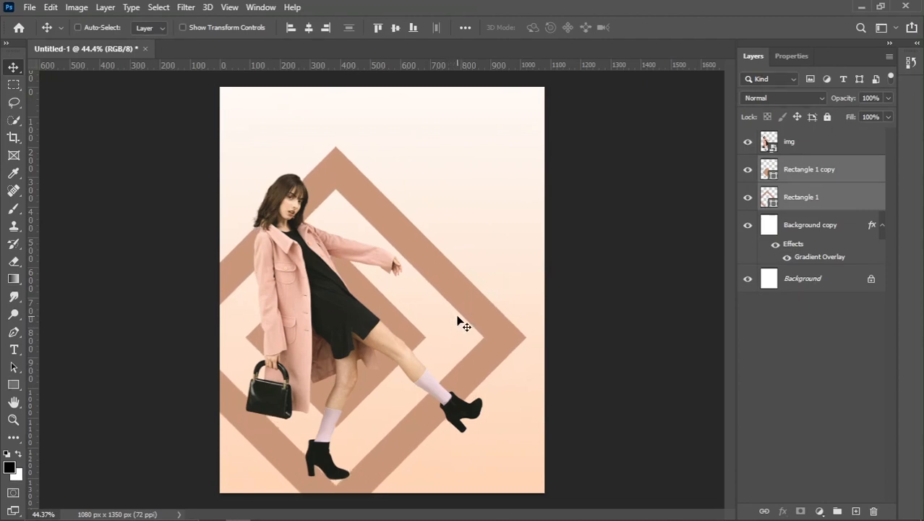
- Duplicate the large outlined diamond on Rectangle 1 and set the copy's stroke color to white
right_click(470, 309)
left_click(502, 312)
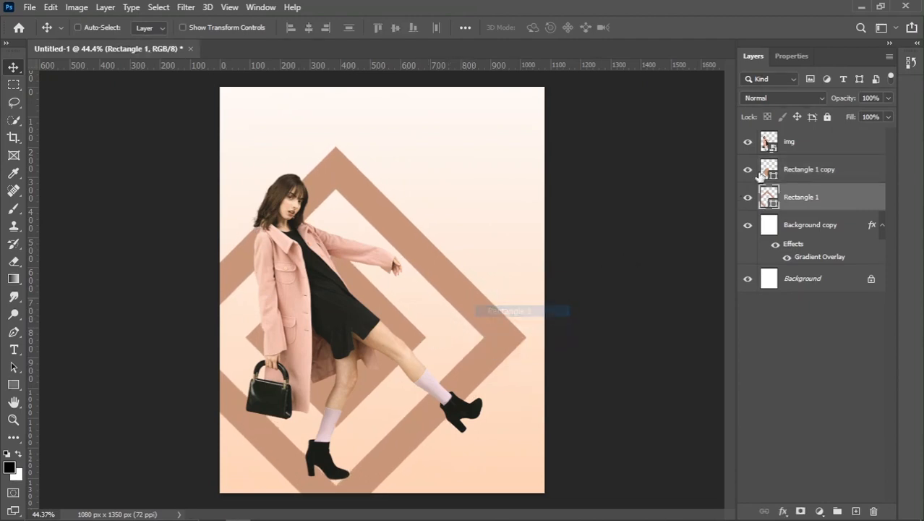
left_click_drag(820, 200, 855, 511)
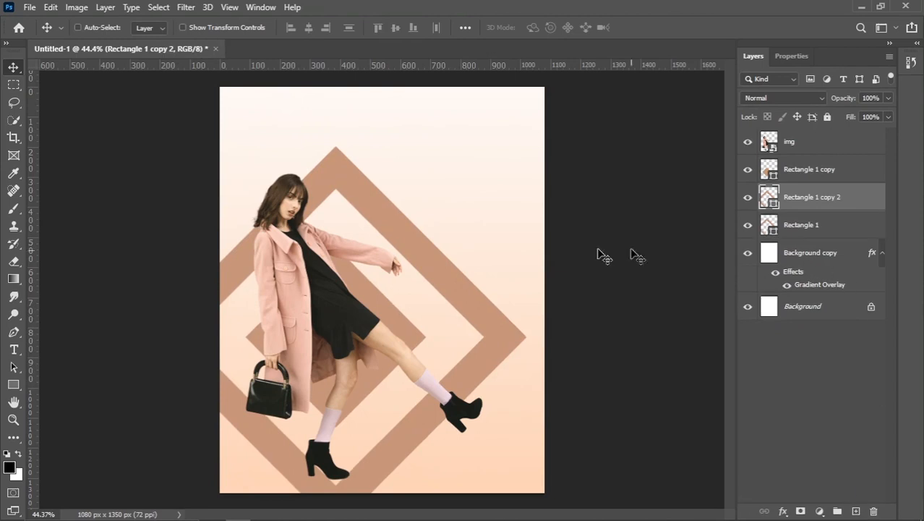
left_click(11, 385)
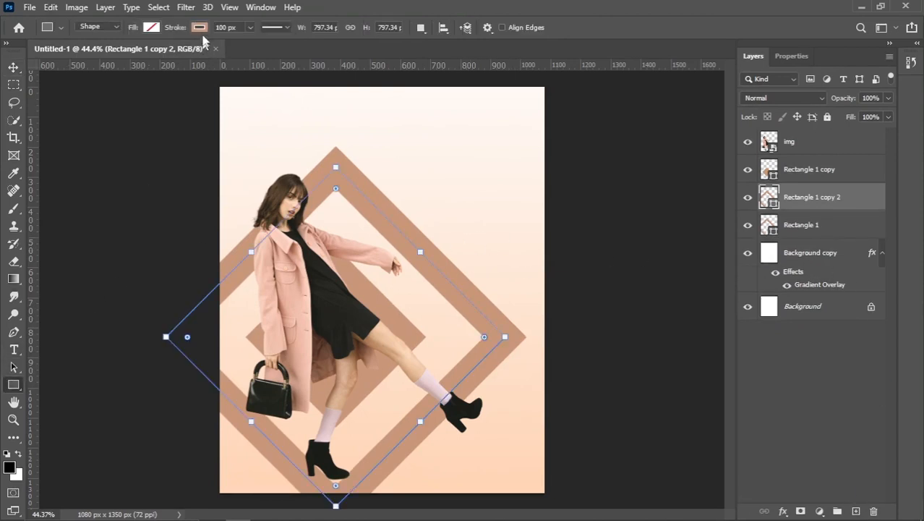
left_click(200, 27)
left_click(187, 98)
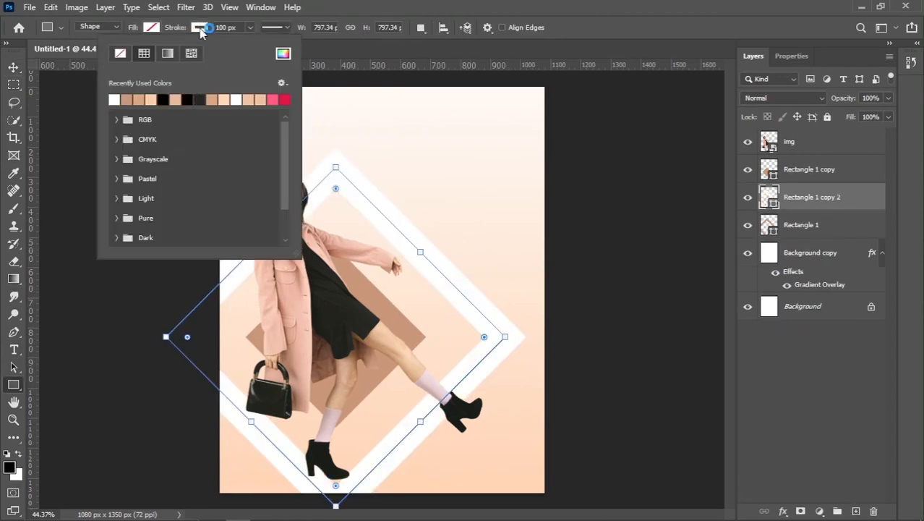
key("Escape")
key("v")
- Shrink the white diamond outline about its center to about 565 px per side, inside the large brown one
key("ctrl+t")
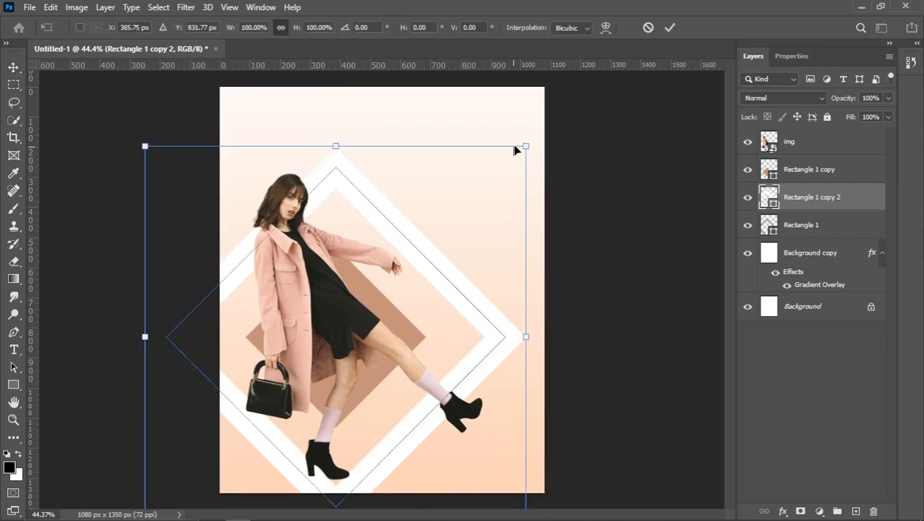
left_click_drag(528, 145, 472, 196)
key("Return")
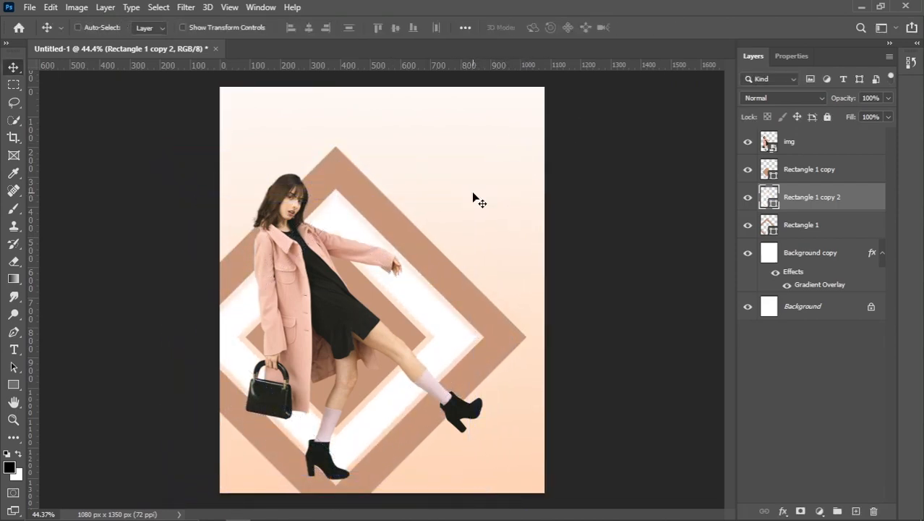
- Set the white diamond's stroke width to 75 px and fine-tune its scale between the brown diamonds
left_click(14, 384)
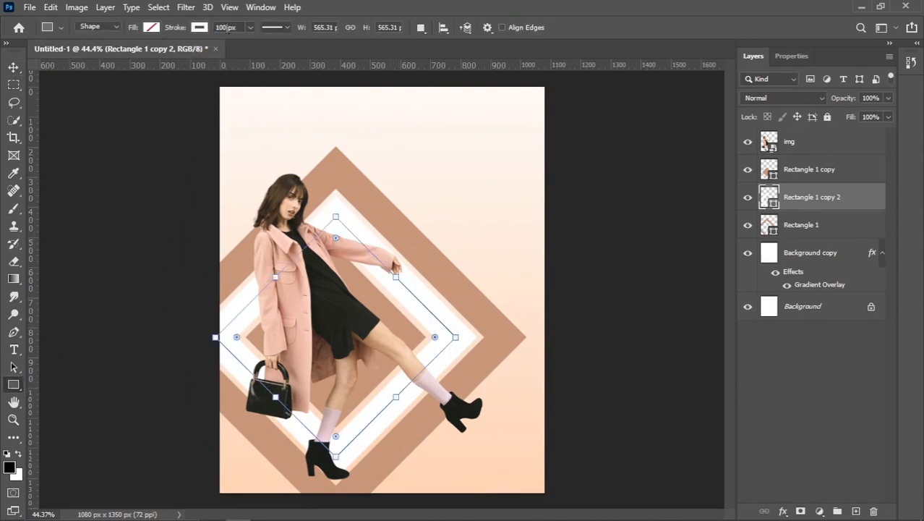
left_click_drag(183, 30, 165, 33)
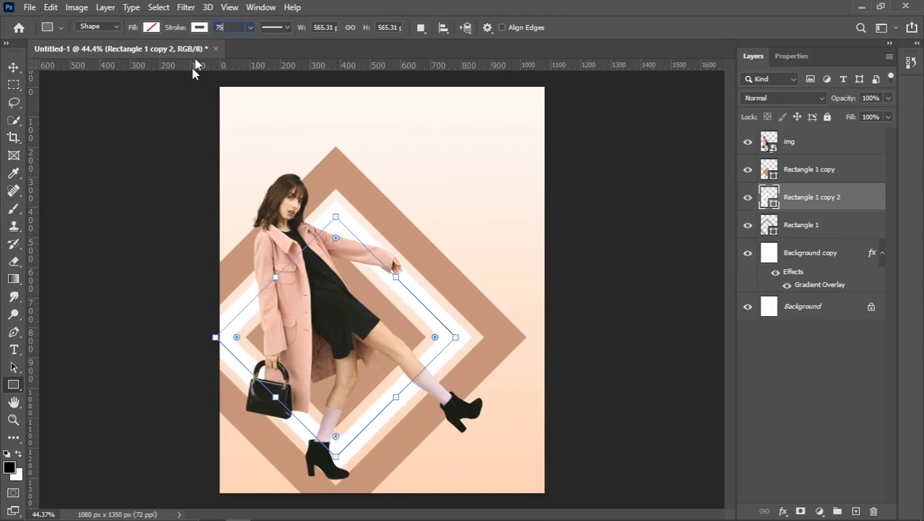
left_click(13, 67)
key("ctrl+t")
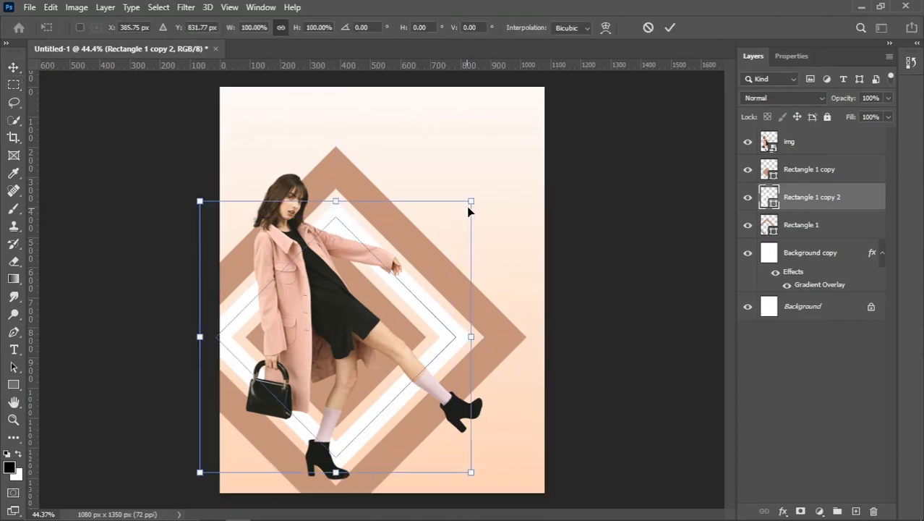
left_click_drag(473, 197, 472, 197)
key("Return")
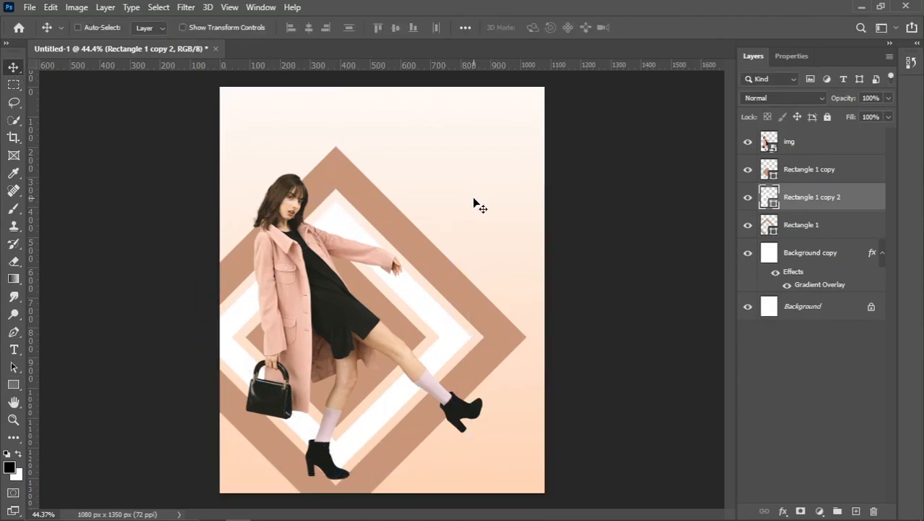
- Change the peach end stop of the Background copy layer's gradient overlay to ffc396
right_click(521, 285)
left_click(615, 290)
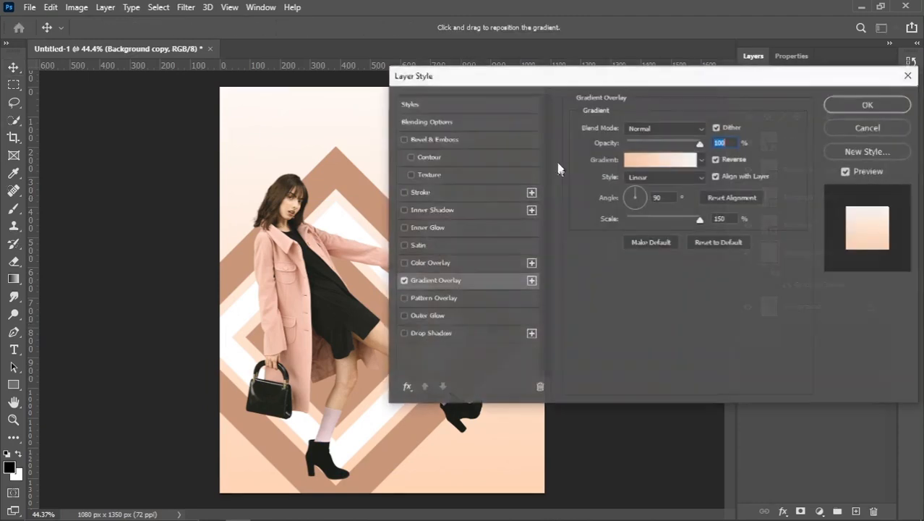
left_click_drag(555, 78, 664, 65)
left_click(745, 149)
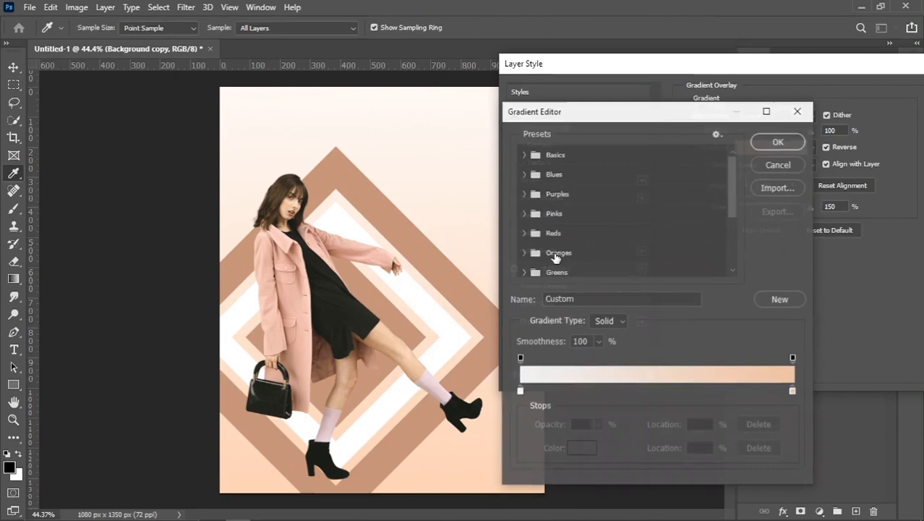
left_click(793, 391)
left_click(582, 449)
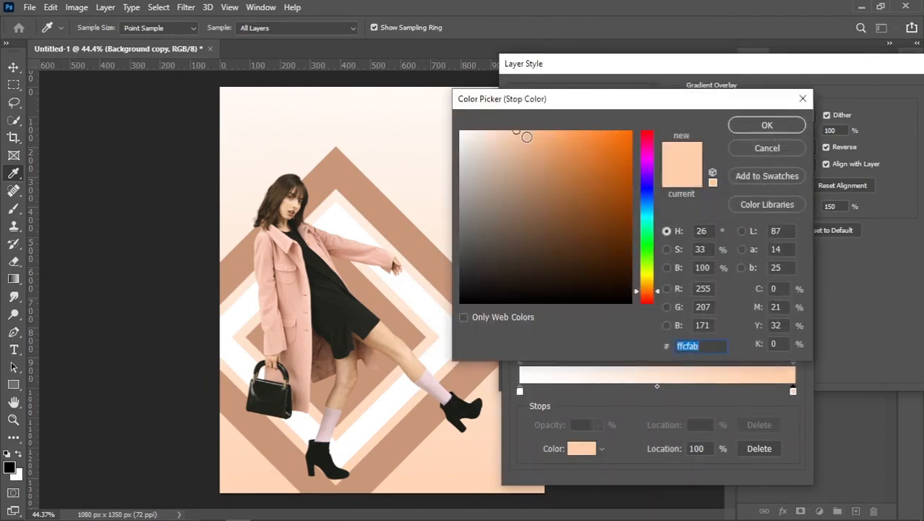
left_click_drag(526, 136, 531, 131)
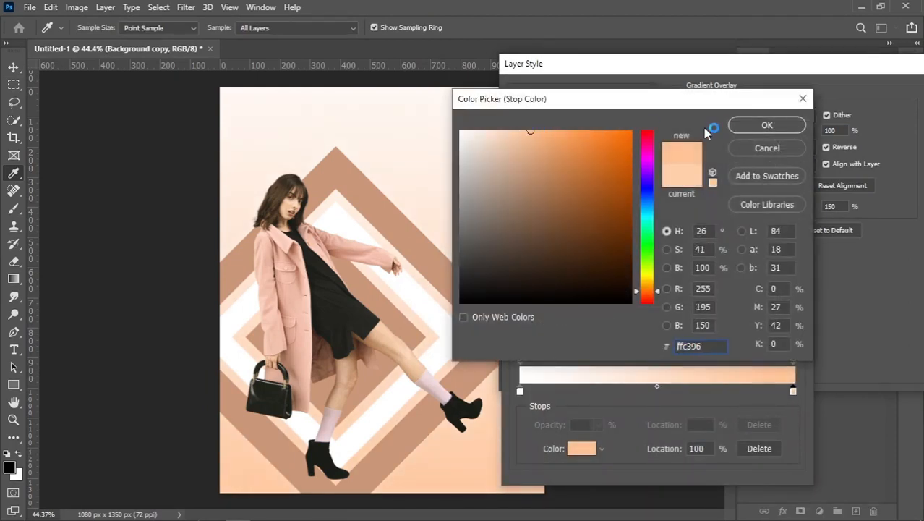
left_click(766, 125)
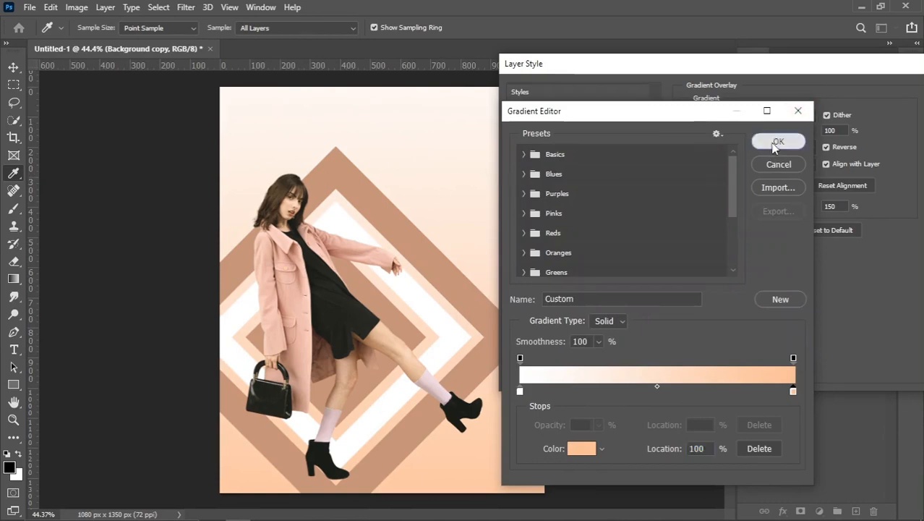
left_click(776, 142)
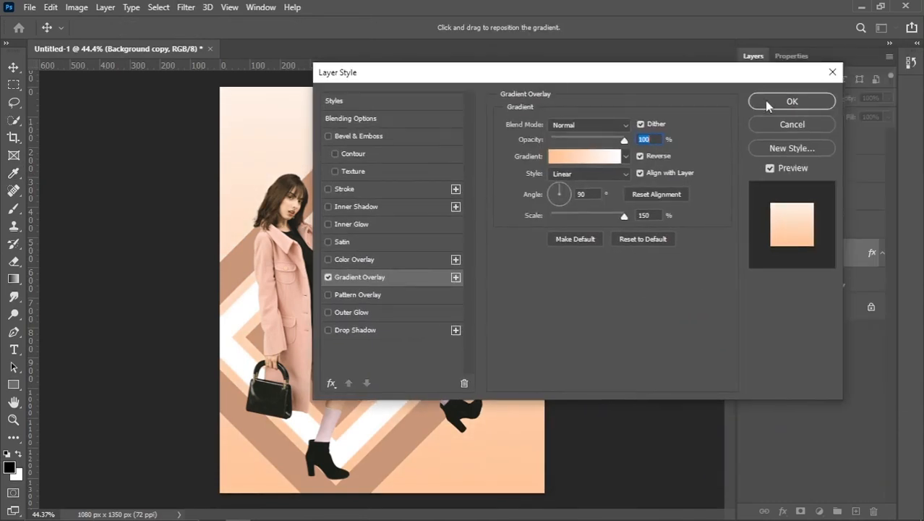
left_click(788, 99)
- Place the pattern image from the file folder over the whole canvas, directly above the Background copy layer
right_click(506, 331)
left_click(528, 341)
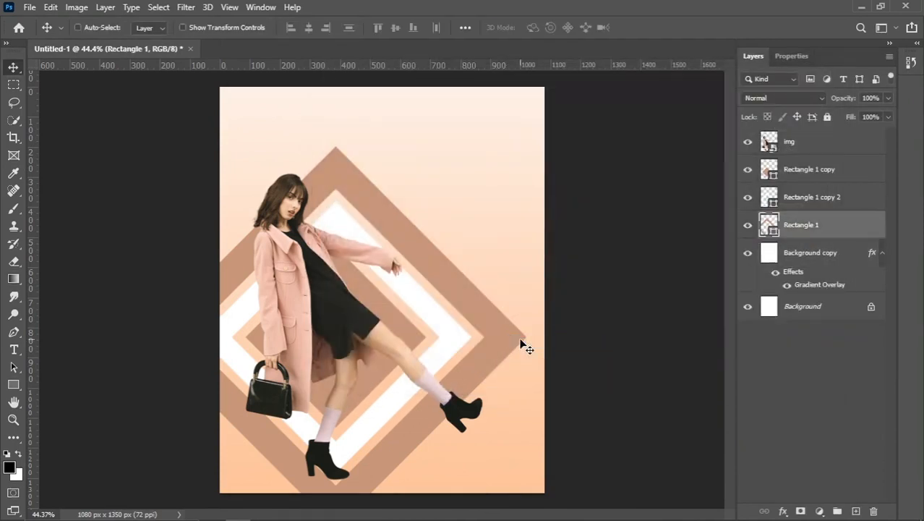
right_click(504, 268)
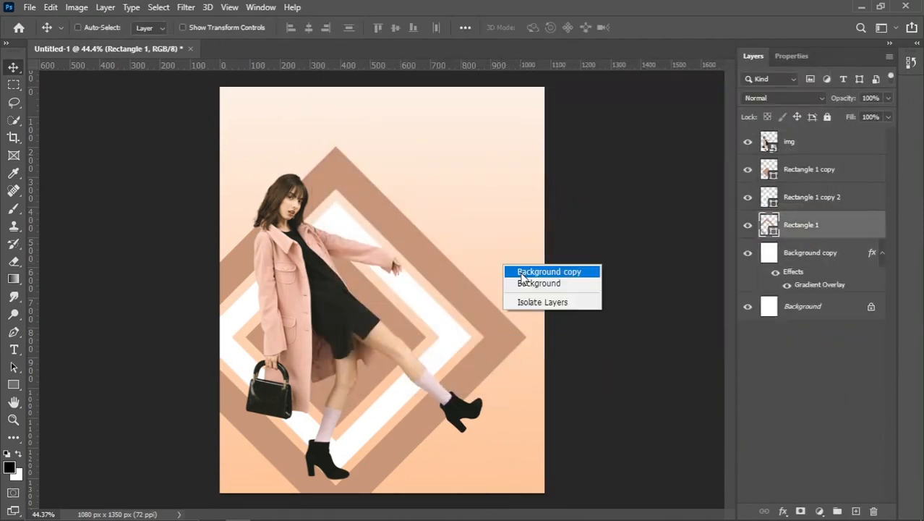
left_click(528, 270)
left_click(213, 510)
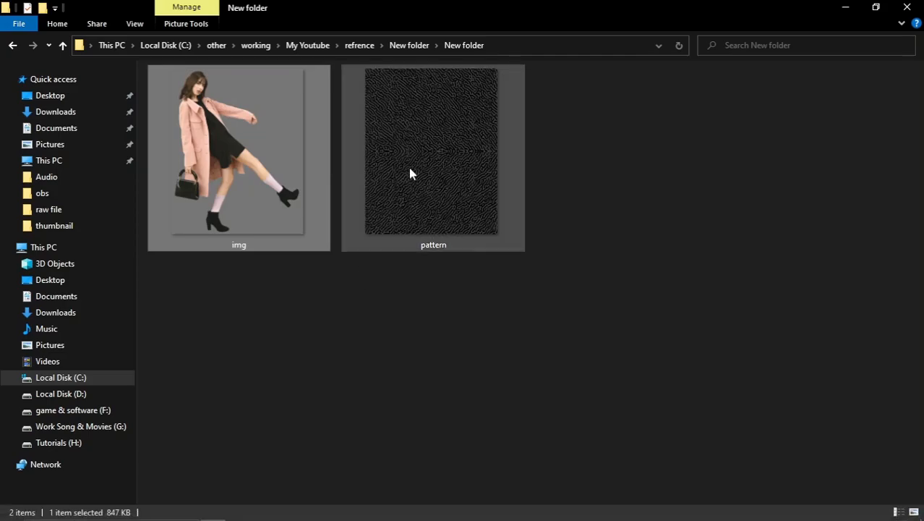
left_click_drag(409, 168, 450, 207)
key("alt+Tab")
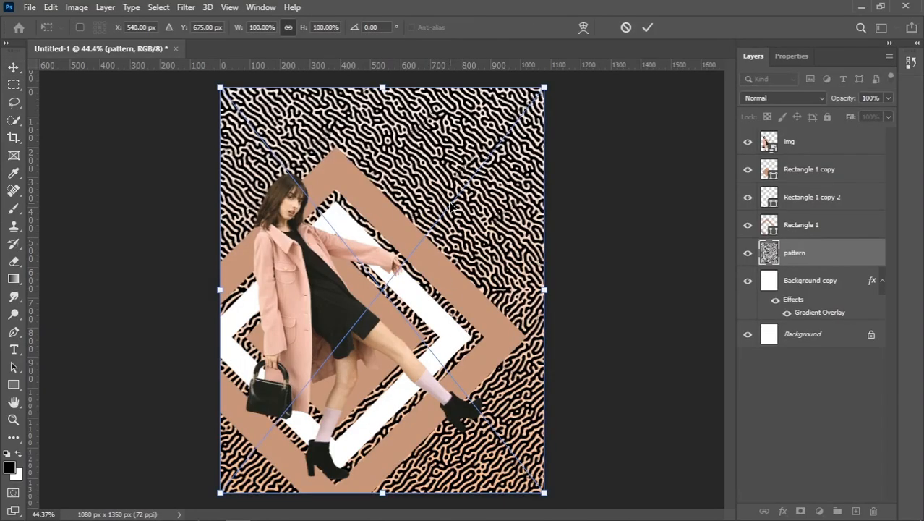
key("Return")
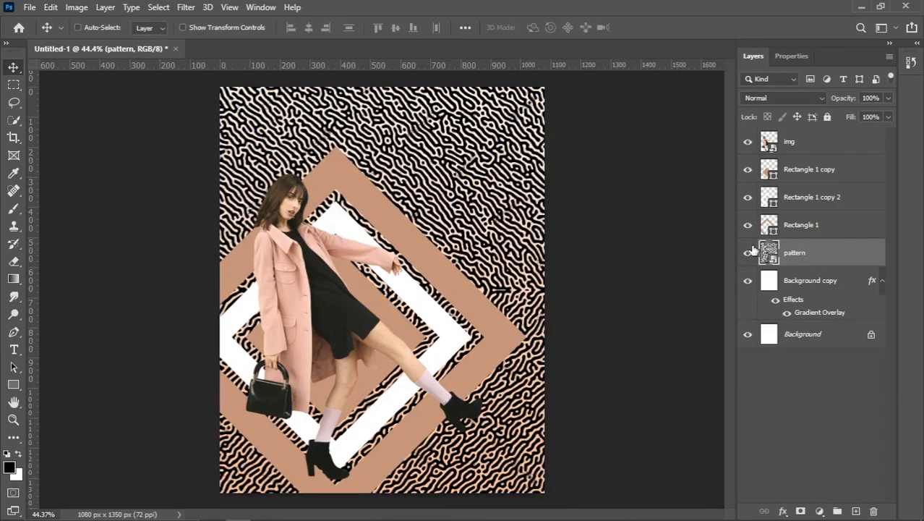
right_click(839, 258)
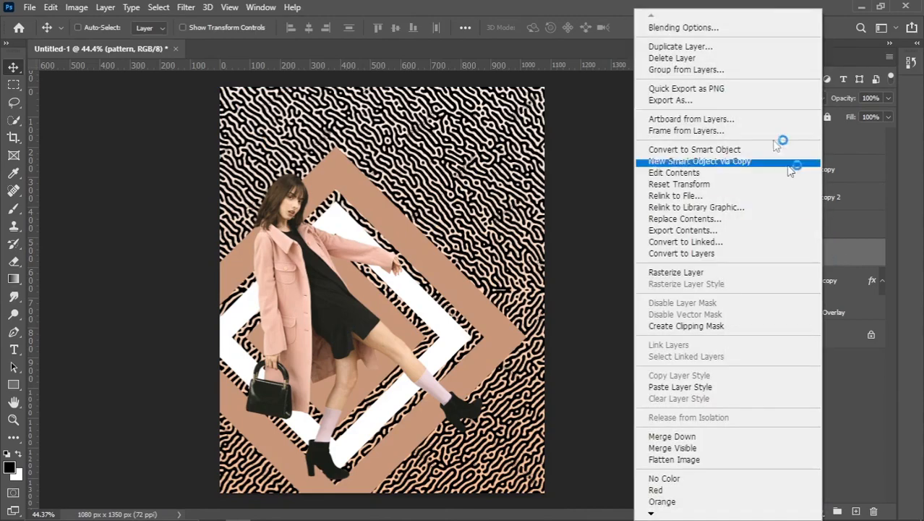
left_click(779, 24)
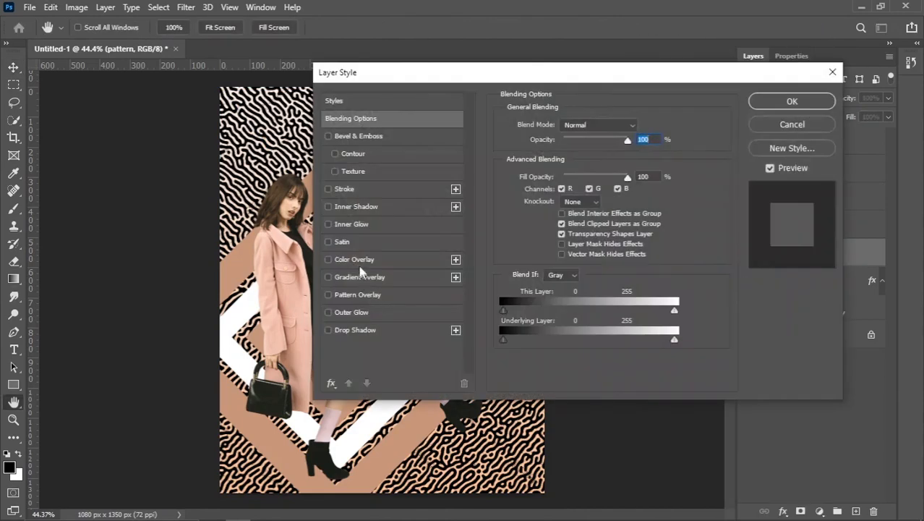
left_click(355, 259)
left_click(641, 126)
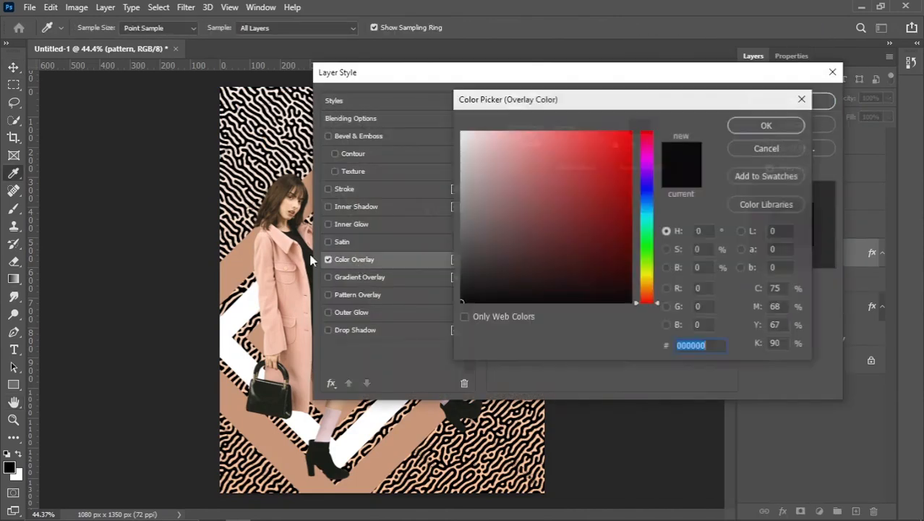
left_click(244, 265)
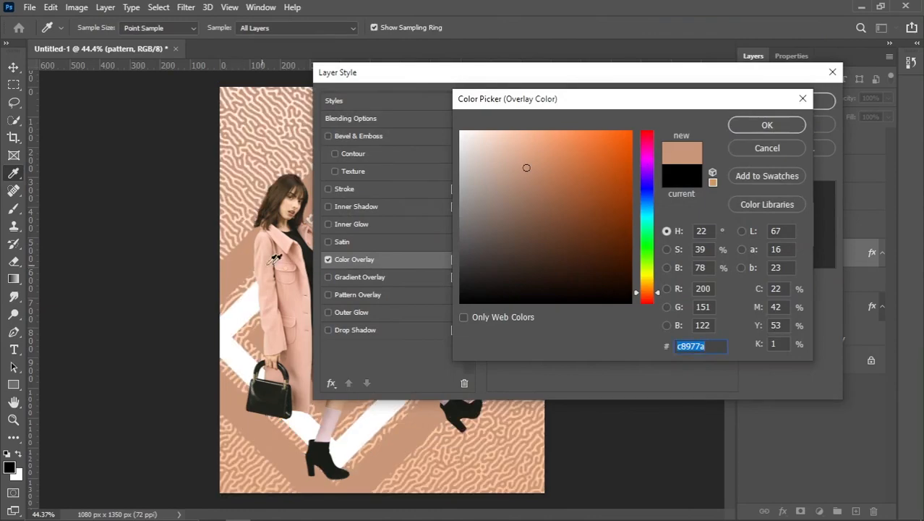
left_click(767, 148)
left_click(791, 99)
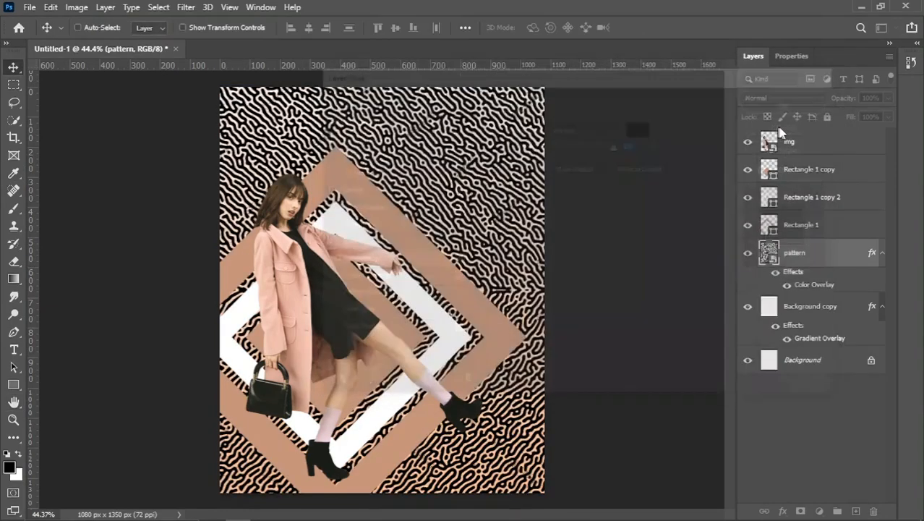
- Set the pattern layer's blend mode to Soft Light
left_click(763, 97)
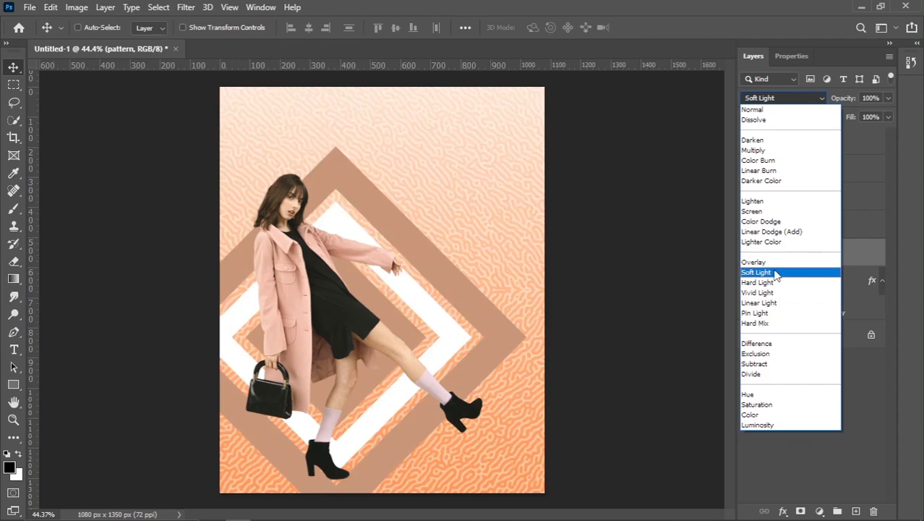
left_click(774, 272)
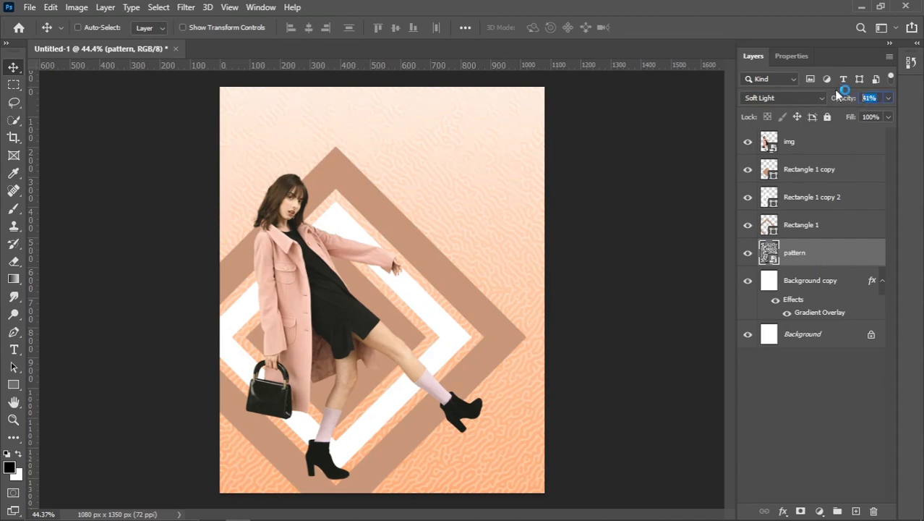
- Set the pattern layer's opacity to 30%
type("40")
type("30")
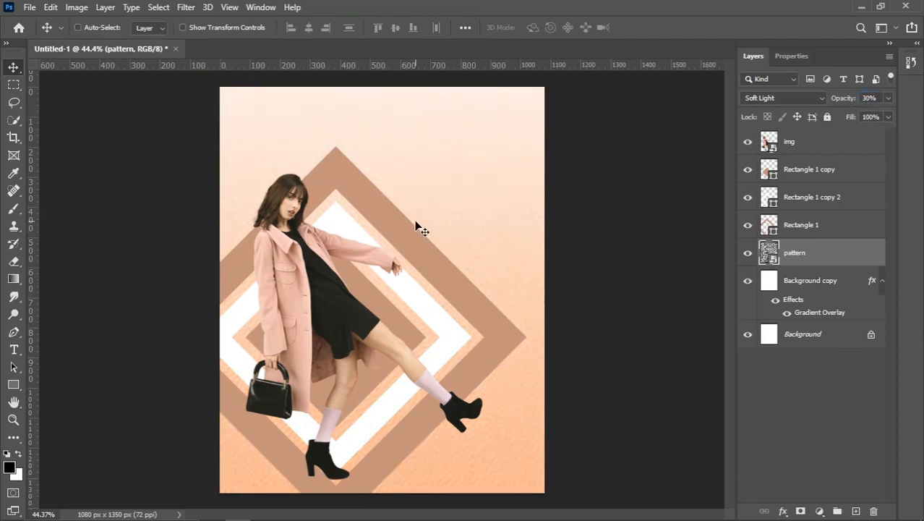
- Duplicate the large outer brown diamond and place the slightly scaled-down copy over the poster's upper-left corner
right_click(400, 237)
left_click(417, 244)
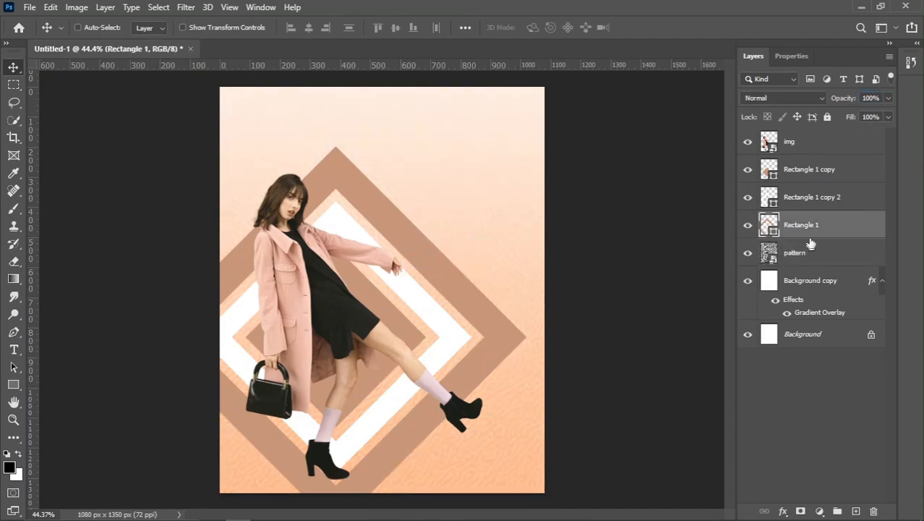
left_click_drag(811, 244, 855, 511)
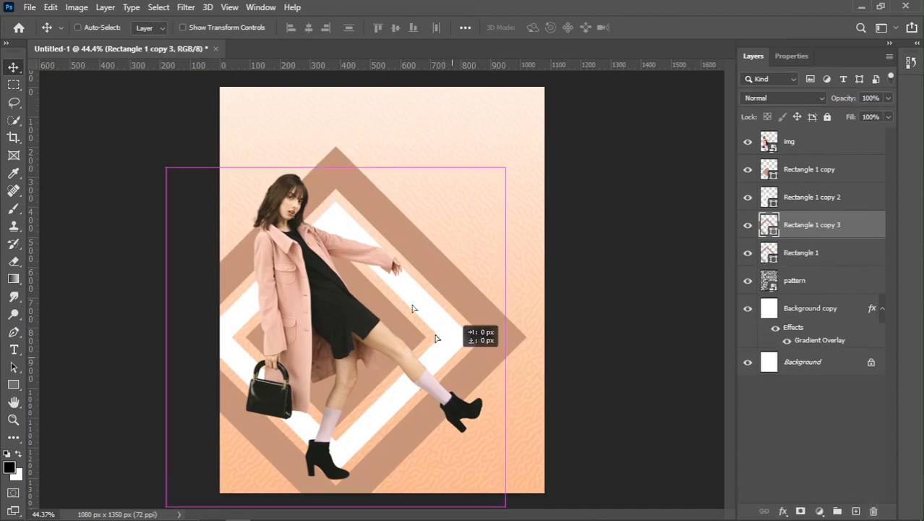
left_click_drag(435, 337, 278, 147)
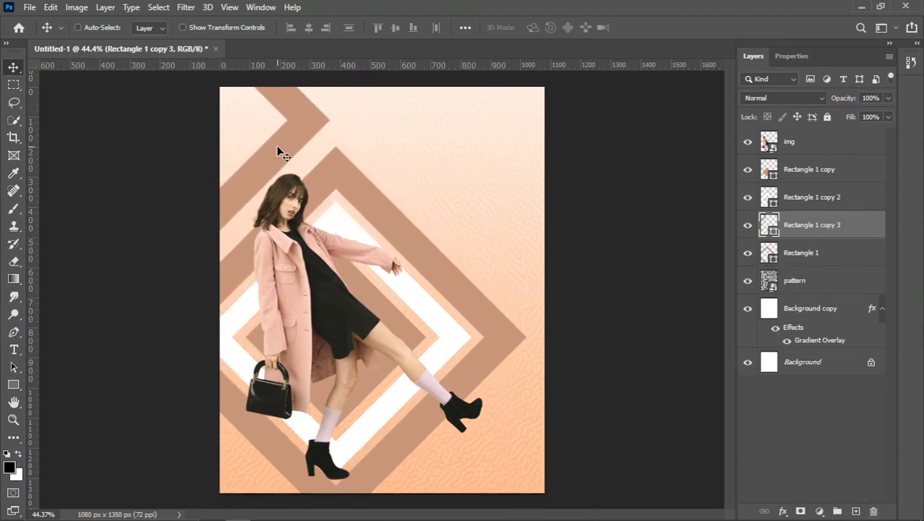
key("ctrl+t")
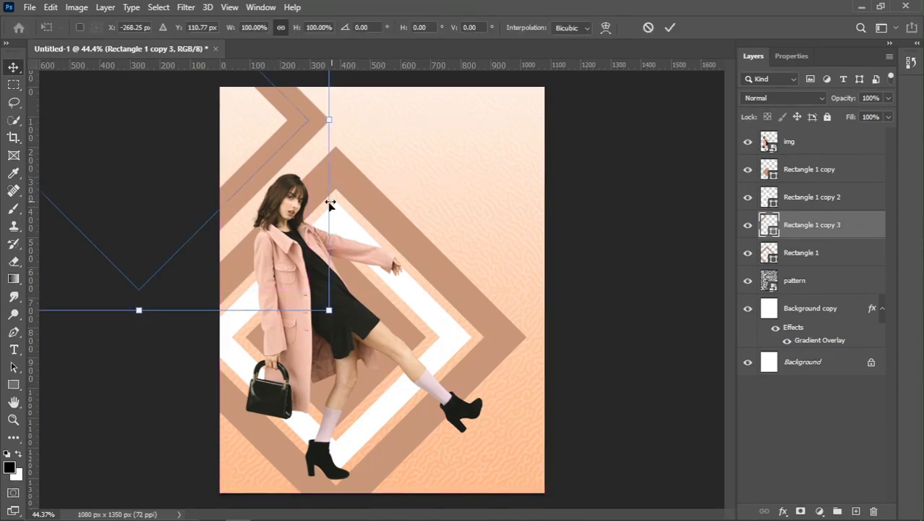
left_click_drag(331, 311, 316, 283)
left_click_drag(296, 166, 311, 166)
key("Return")
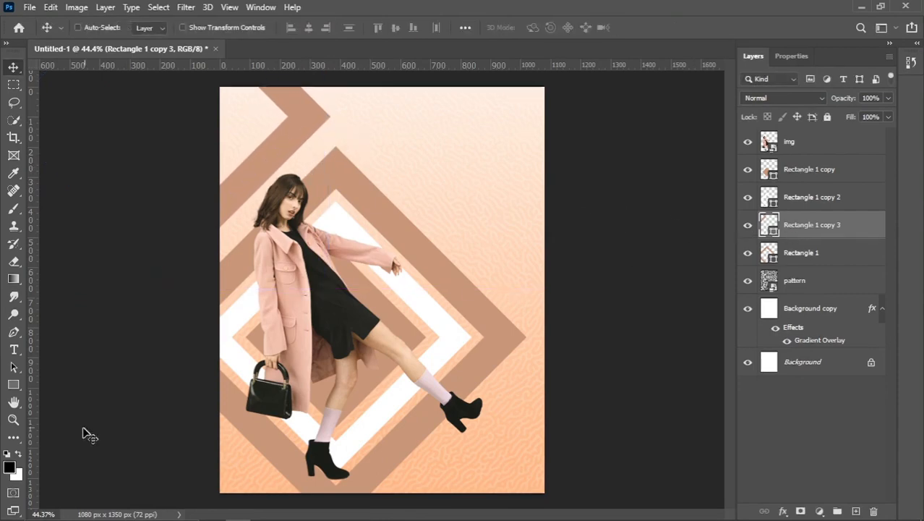
- Change the stroke color of the upper-left diamond copy to the near-black 2a2a28
left_click(13, 384)
left_click(199, 27)
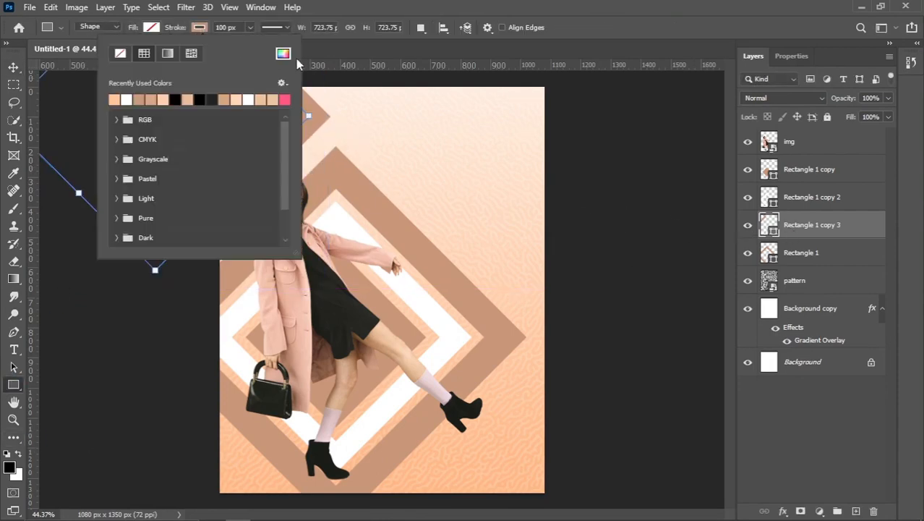
left_click(282, 53)
left_click(342, 306)
left_click_drag(345, 302, 347, 305)
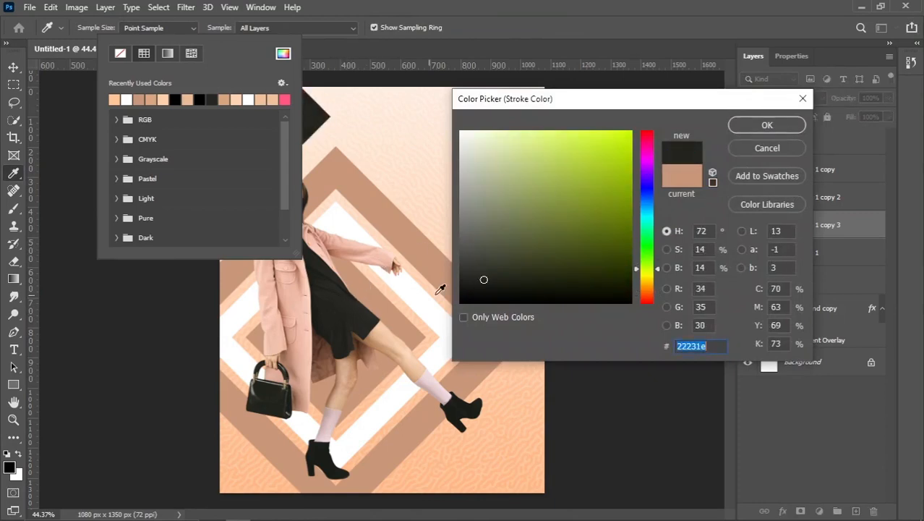
left_click_drag(481, 283, 468, 274)
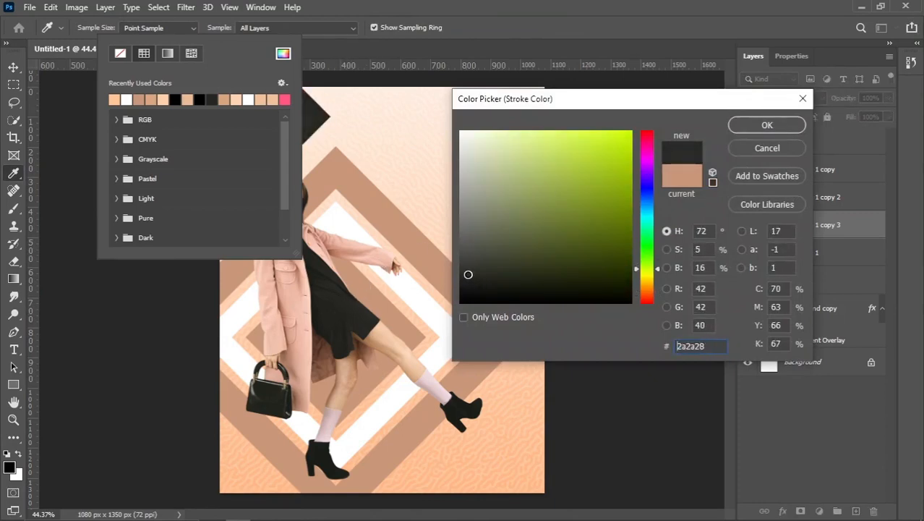
left_click(745, 125)
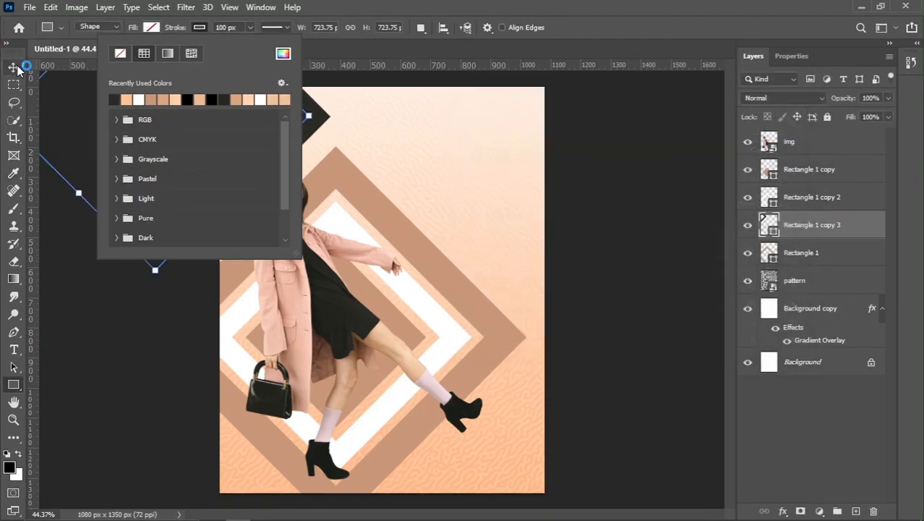
left_click(13, 67)
key("ctrl+0")
scroll(304, 196, "up", 1)
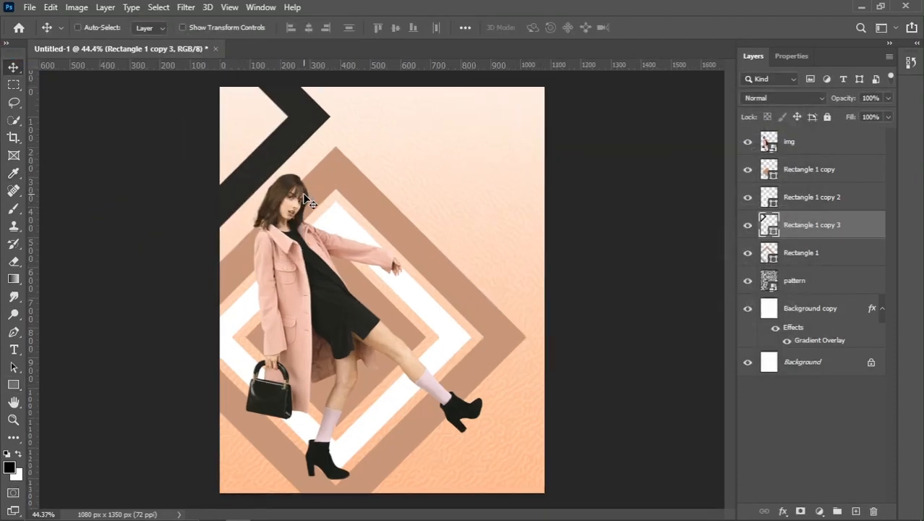
- Duplicate the Rectangle 1 layer and move the original diamond behind the copy toward the poster's upper right
right_click(376, 217)
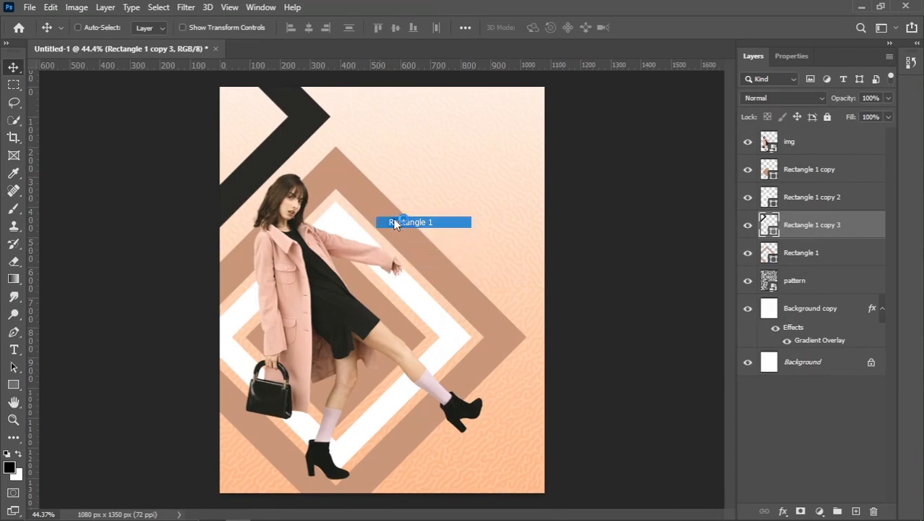
left_click(394, 222)
left_click_drag(799, 253, 857, 510)
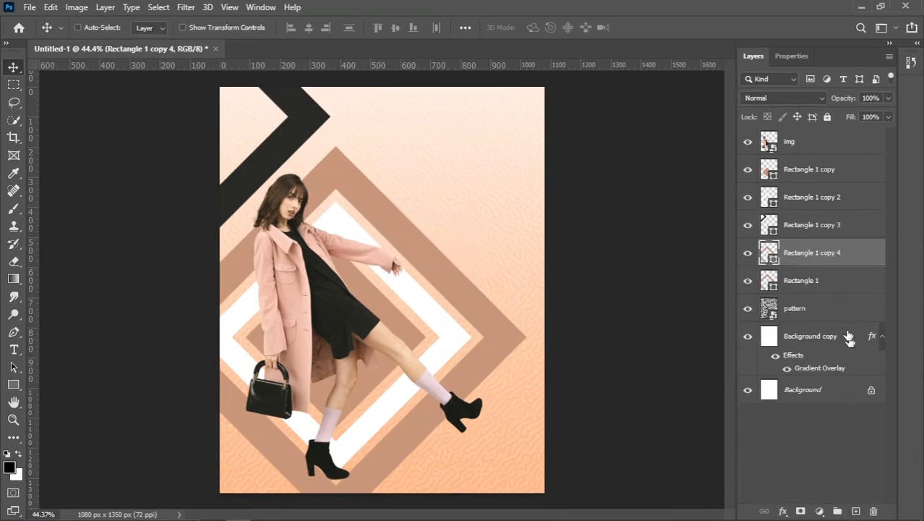
left_click(825, 287)
left_click_drag(351, 259, 481, 208)
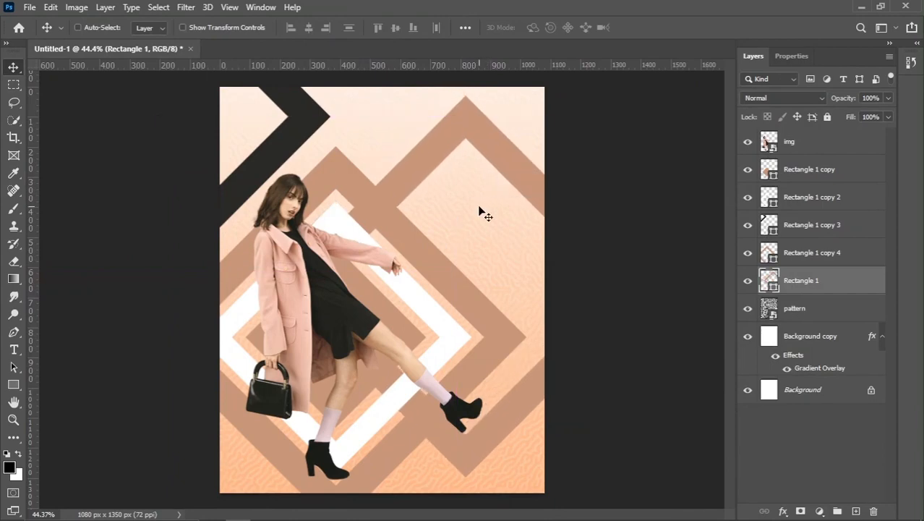
- Thicken the stroke of the Rectangle 1 diamond and shift it slightly further up and right
key("ctrl")
left_click(12, 385)
left_click_drag(177, 32, 240, 32)
left_click(13, 67)
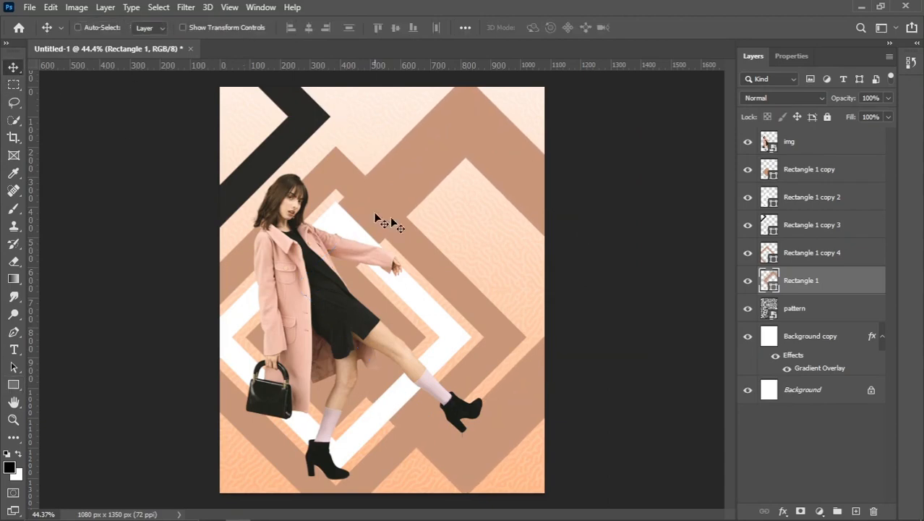
left_click_drag(476, 232, 493, 214)
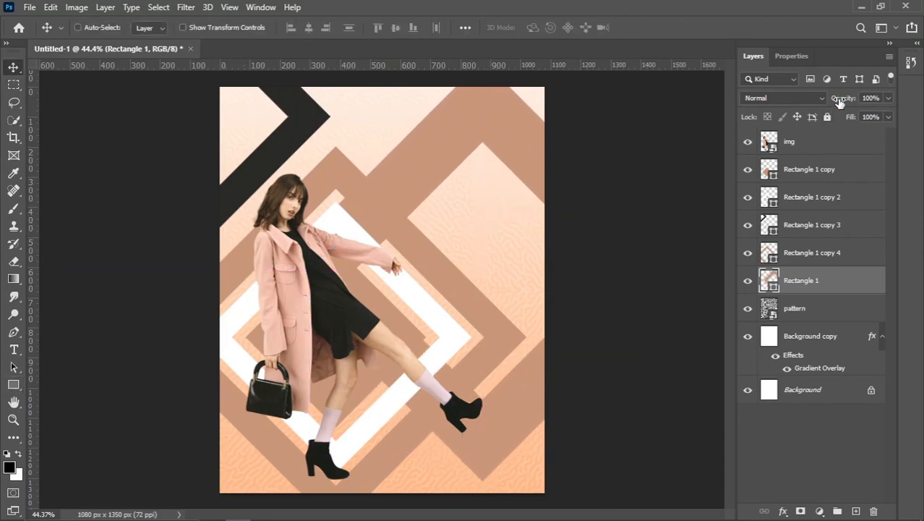
- Lower the Rectangle 1 layer's opacity to 30% and adjust the faded diamond's position behind the main one
left_click_drag(839, 102, 783, 107)
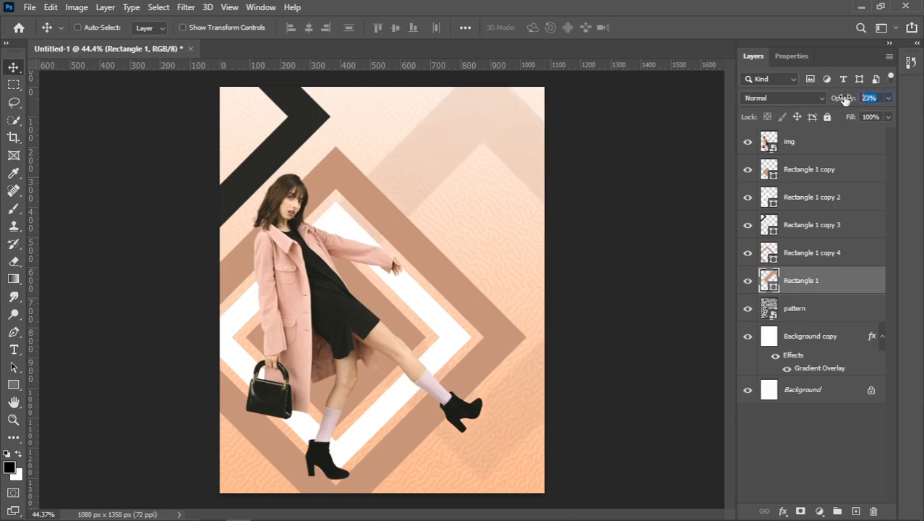
key("Return")
left_click_drag(496, 269, 501, 241)
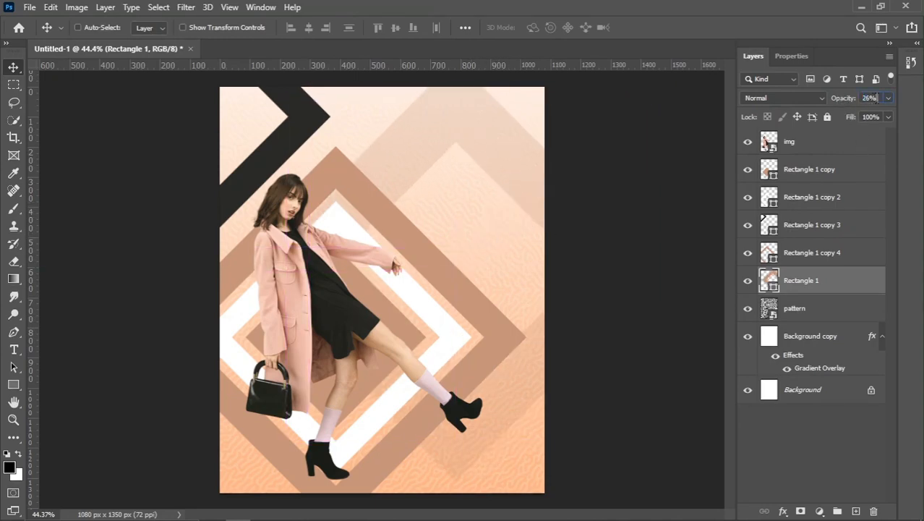
left_click_drag(840, 101, 847, 102)
left_click_drag(460, 240, 482, 239)
- Scale the faded diamond to about 107% and move it near the poster's right edge, vertically centered on the canvas
key("ctrl+t")
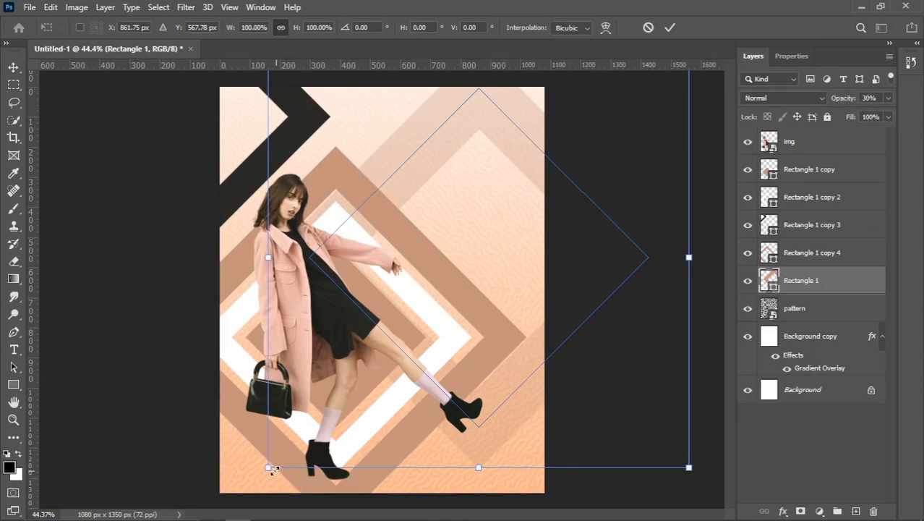
left_click_drag(270, 469, 250, 480)
left_click_drag(448, 262, 476, 296)
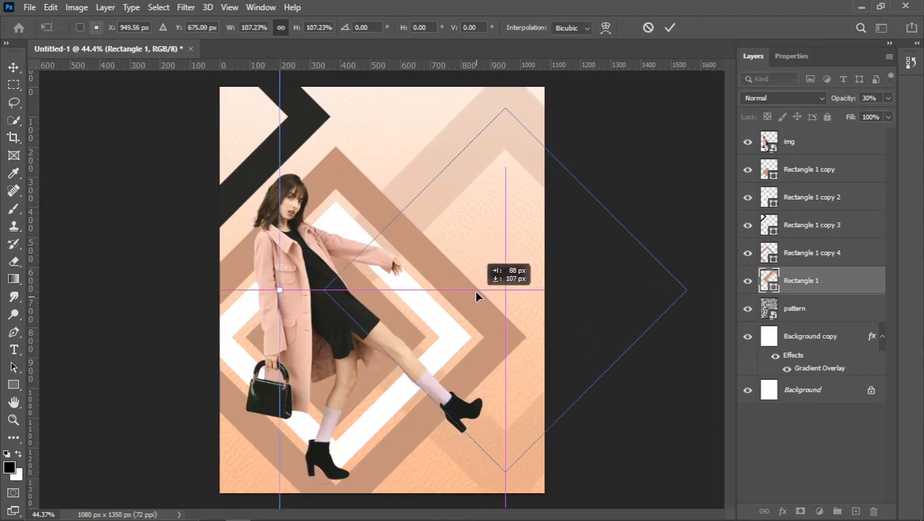
key("Return")
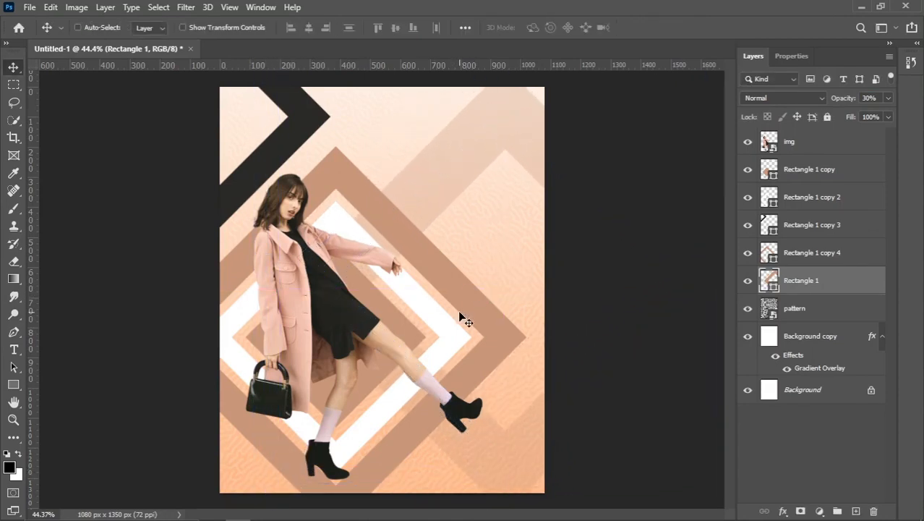
- Duplicate the white diamond layer and move the copy above the img layer
right_click(461, 340)
left_click(472, 347)
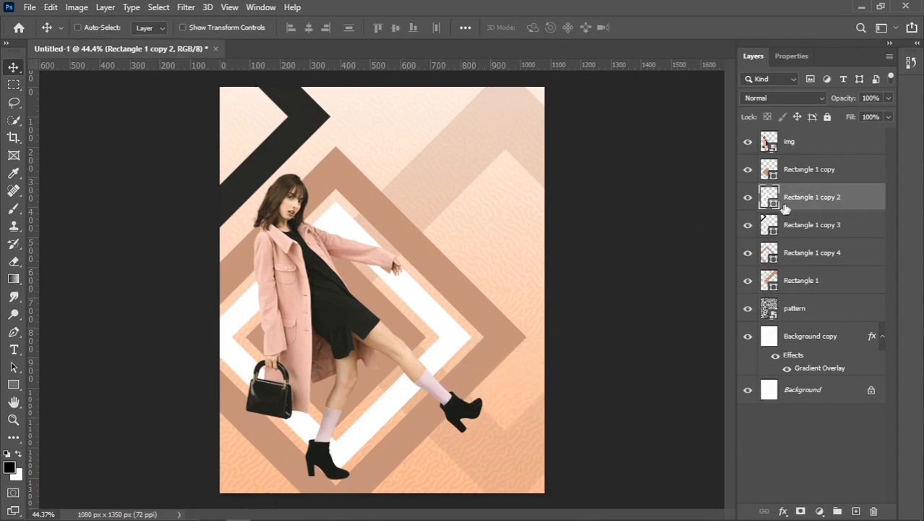
left_click_drag(809, 207, 857, 511)
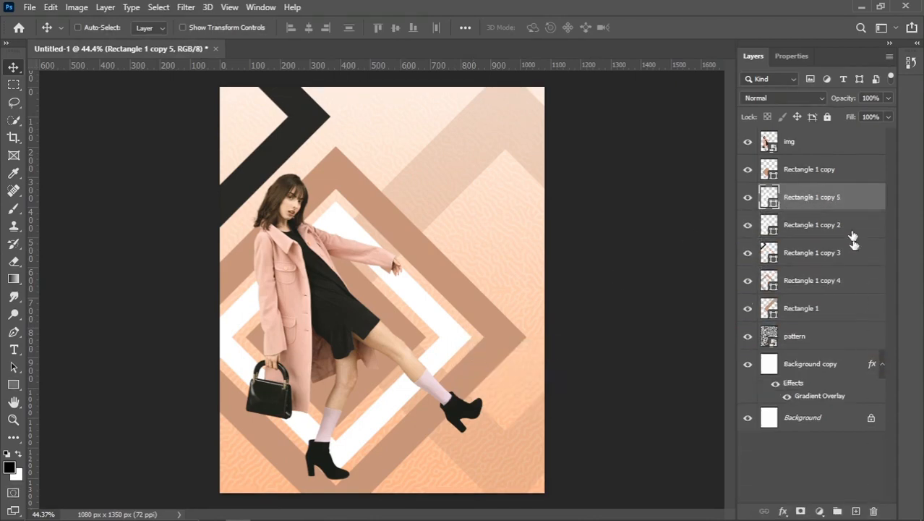
left_click_drag(850, 205, 839, 143)
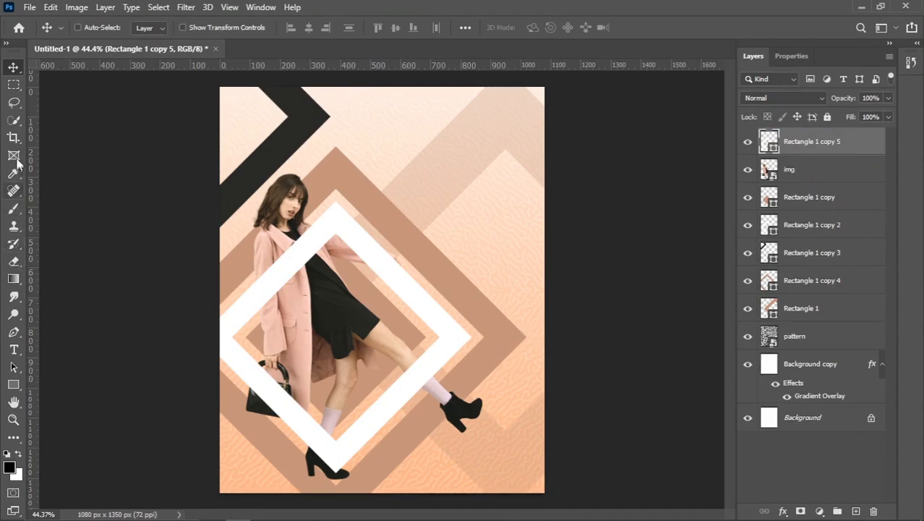
- Lasso the area around the woman's outstretched lower leg and mask the top white diamond copy to that selection
left_click(14, 102)
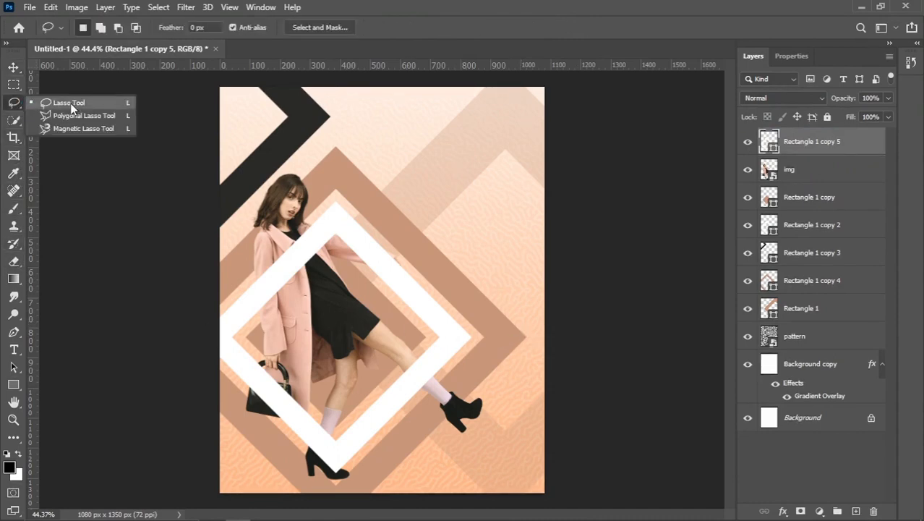
left_click(47, 98)
left_click_drag(466, 354, 438, 346)
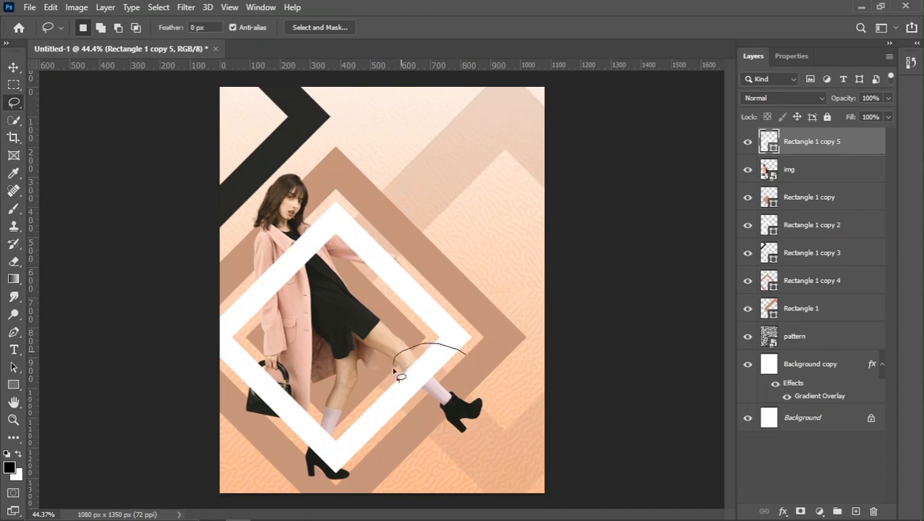
mouse_move(395, 372)
left_mouse_down()
mouse_move(402, 410)
mouse_move(471, 444)
mouse_move(510, 431)
mouse_move(461, 362)
left_mouse_up()
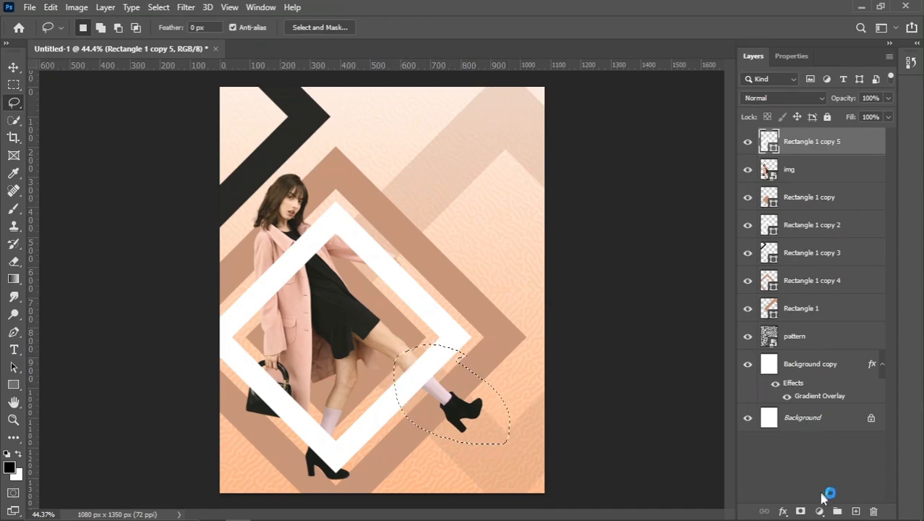
left_click(801, 512)
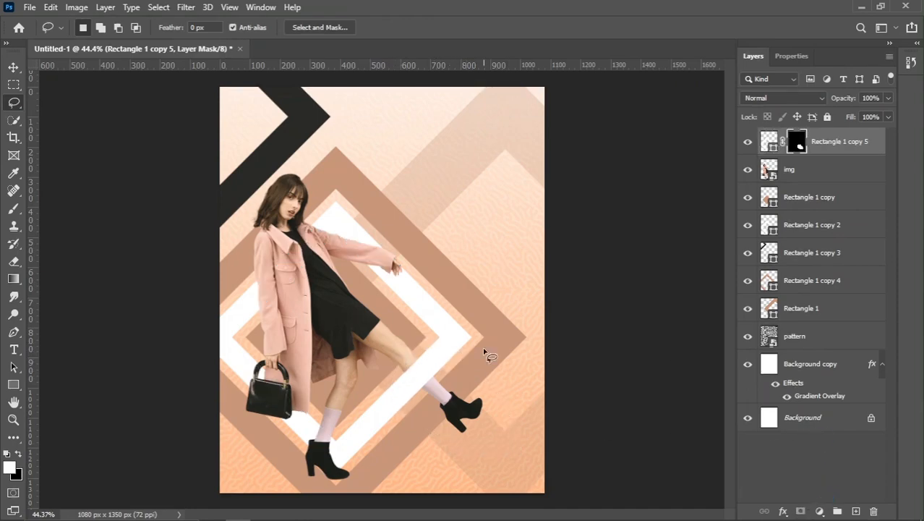
left_click(13, 66)
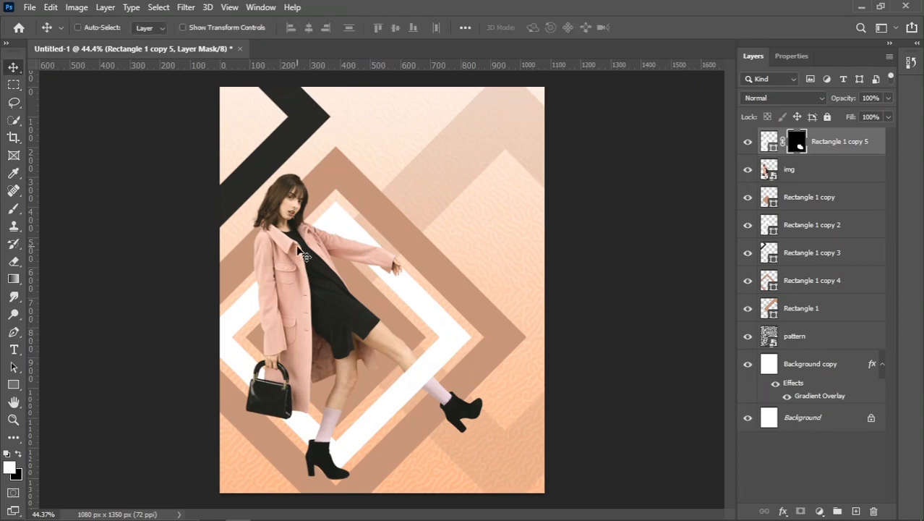
- Add a Drop Shadow layer style to the img layer of the woman
right_click(297, 246)
left_click(317, 255)
right_click(828, 173)
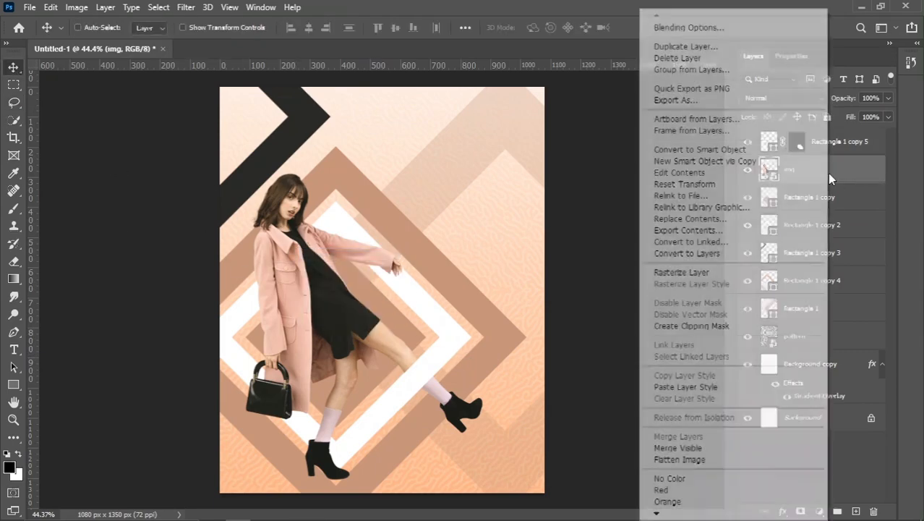
left_click(584, 192)
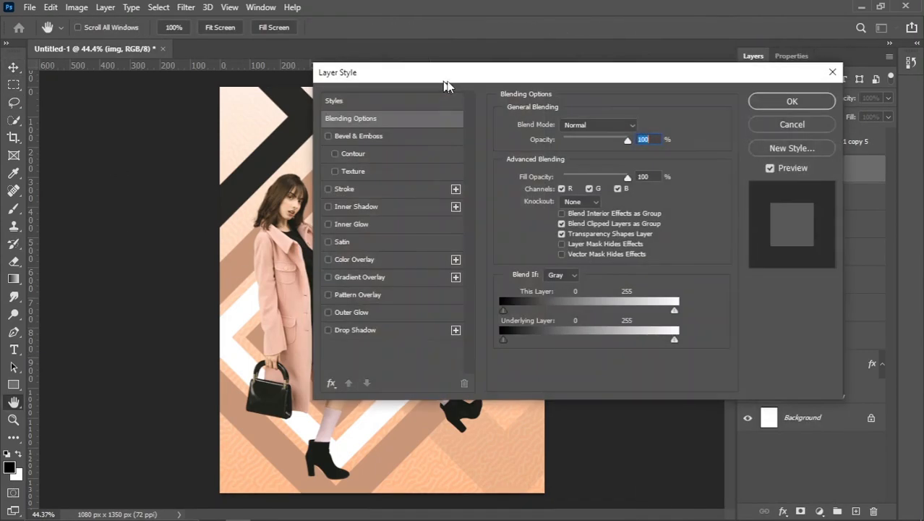
left_click_drag(436, 76, 573, 56)
left_click(480, 308)
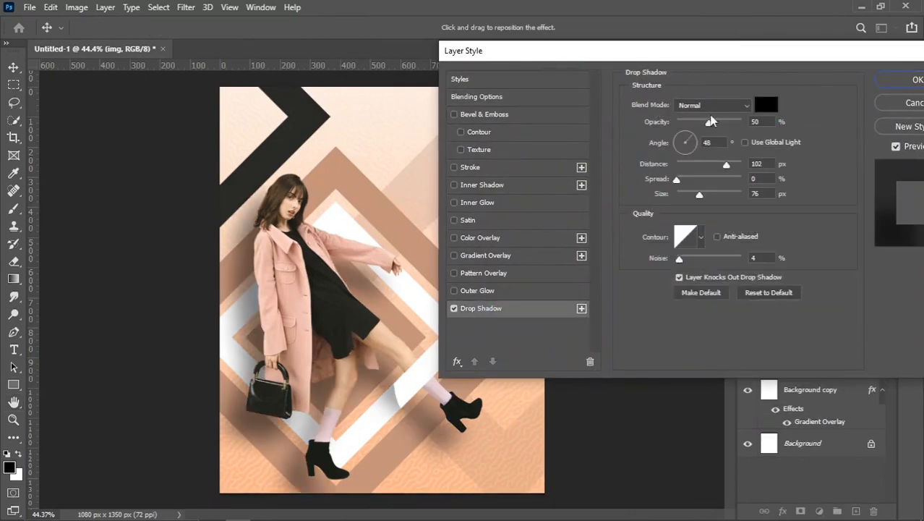
- Try several blend modes for the woman's drop shadow and set it to Linear Light
left_click(708, 106)
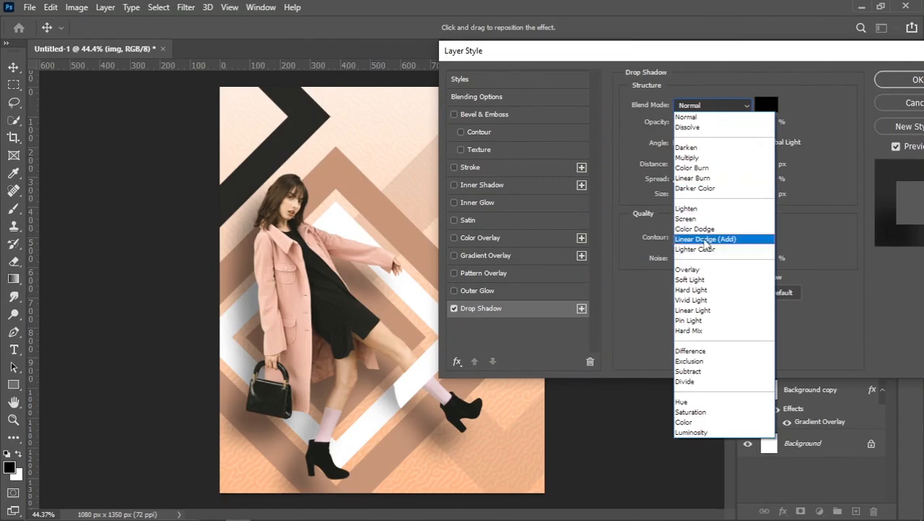
left_click(703, 250)
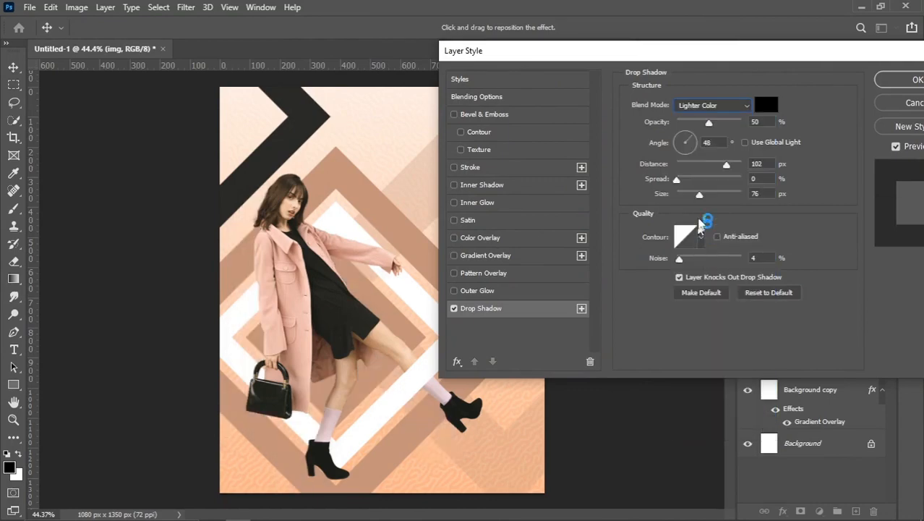
left_click(707, 106)
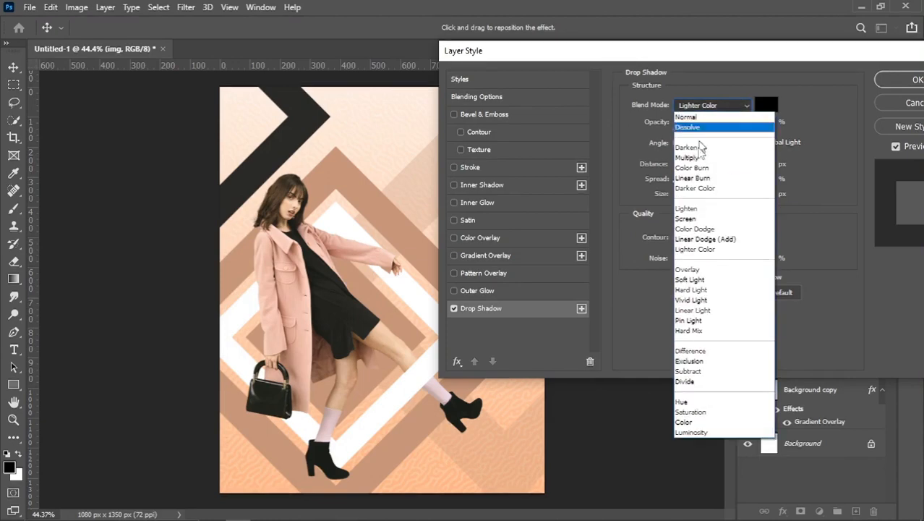
left_click(701, 239)
left_click(695, 112)
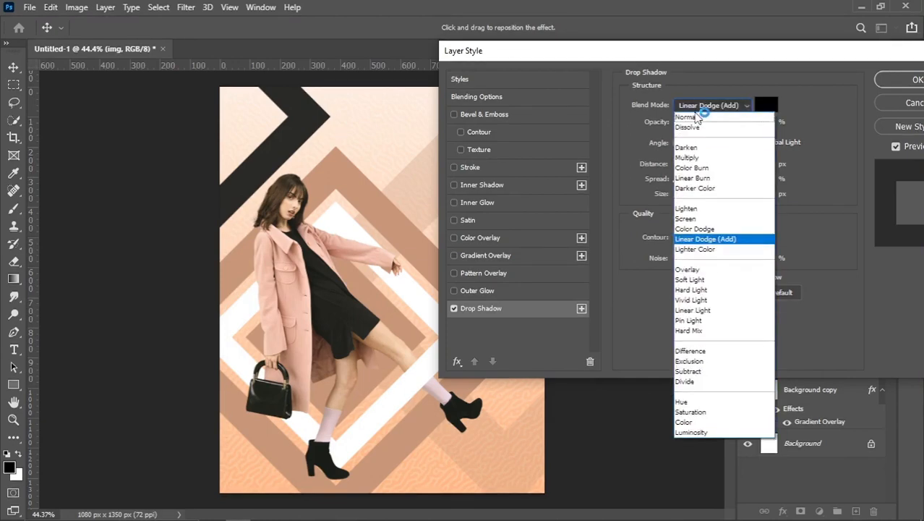
left_click(701, 309)
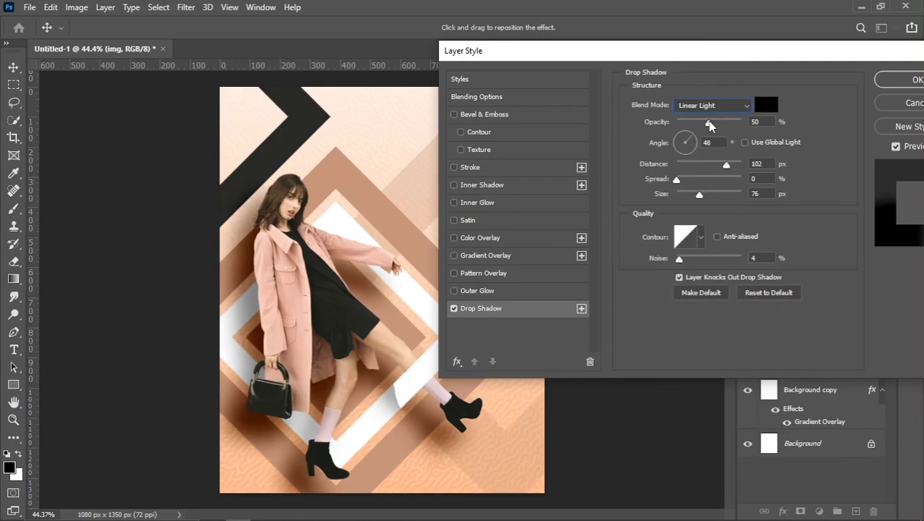
- Set the woman's drop shadow to 25% opacity, 77 px distance and 57 px size, and apply the style
left_click_drag(708, 124, 693, 126)
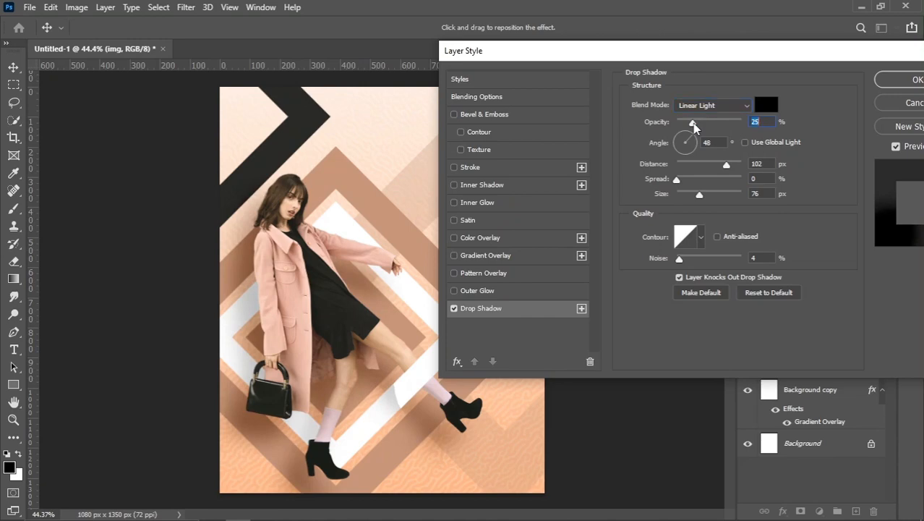
left_click_drag(727, 165, 698, 198)
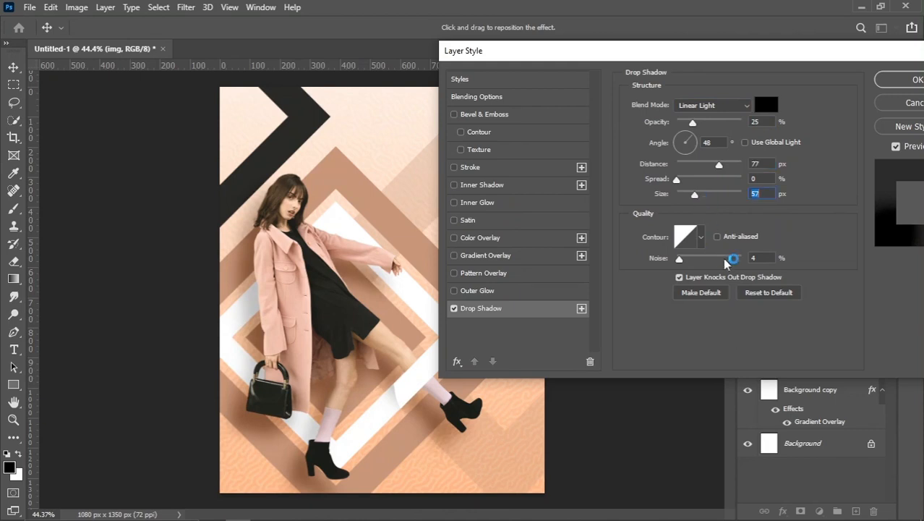
left_click(763, 259)
key("Down")
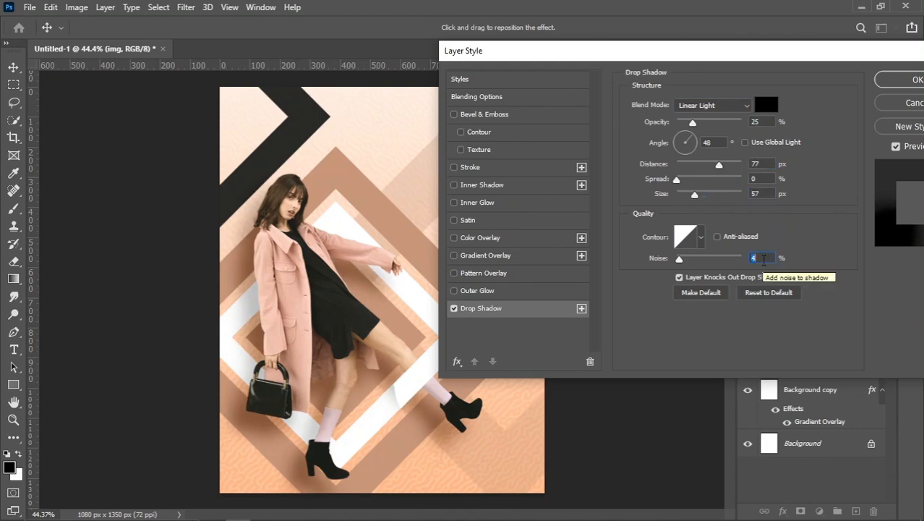
left_click(911, 80)
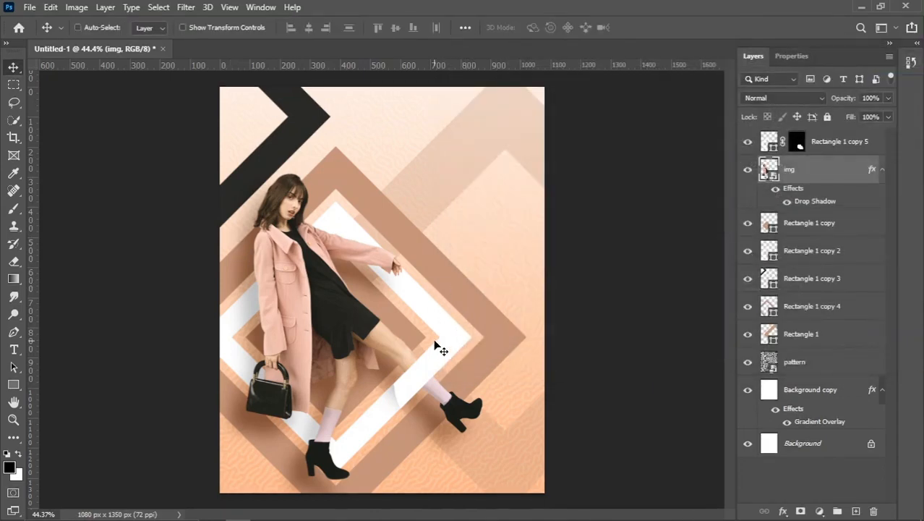
scroll(436, 324, "up", 1)
key("ctrl+0")
- Add the text FASHION in Roboto Black above all other layers, in the poster's upper right area
left_click(849, 147)
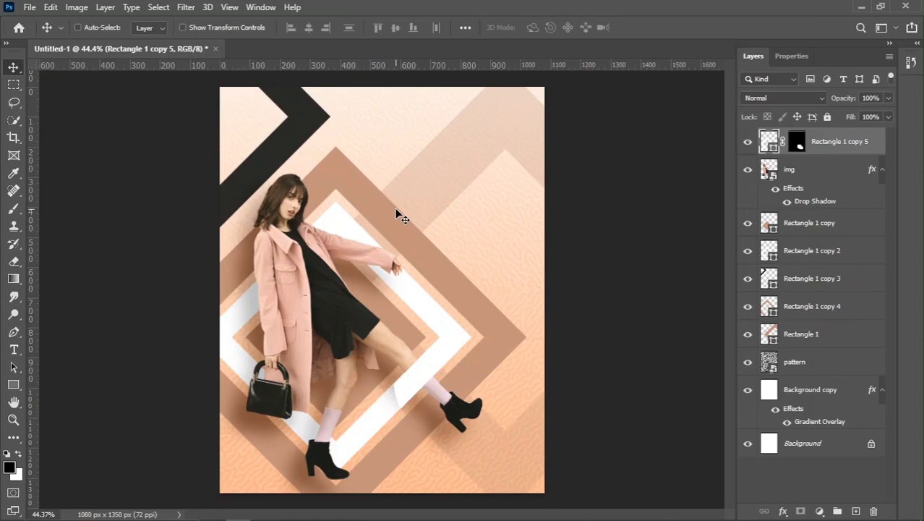
left_click(16, 350)
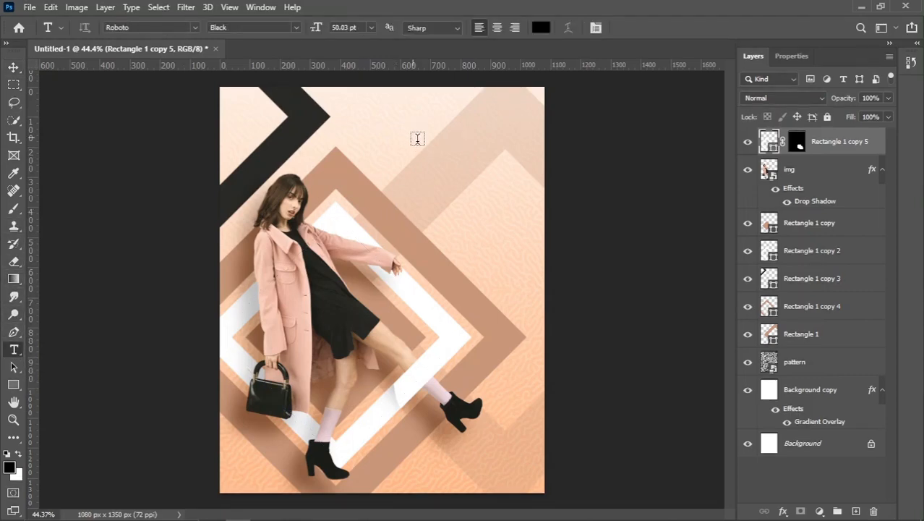
left_click(417, 138)
type("FASHION")
key("ctrl+a")
left_click(596, 27)
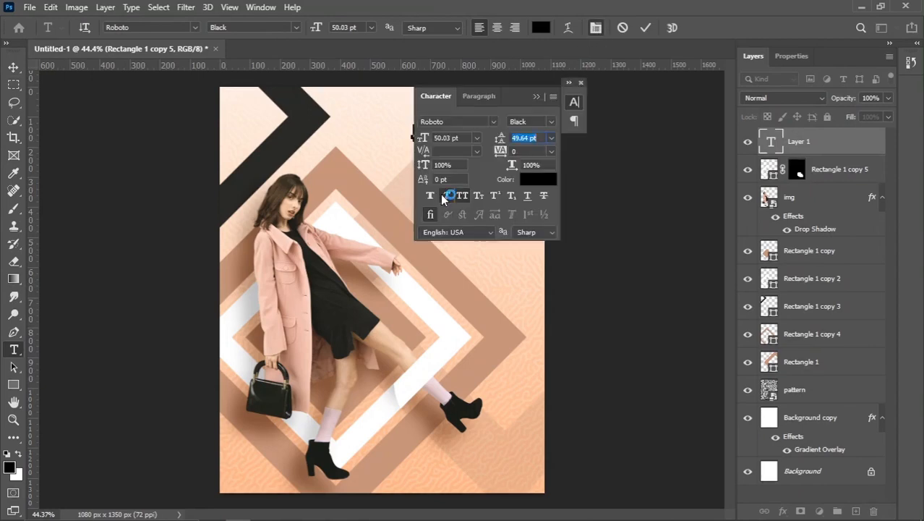
left_click(447, 194)
left_click(574, 102)
left_click_drag(324, 25, 342, 29)
left_click(13, 68)
left_click_drag(450, 128, 434, 118)
- Color the FASHION text with the near-black of the corner diamond frame and enlarge it across the poster's upper right
left_click(13, 349)
left_click(541, 27)
left_click(301, 114)
left_click(767, 124)
key("ctrl+t")
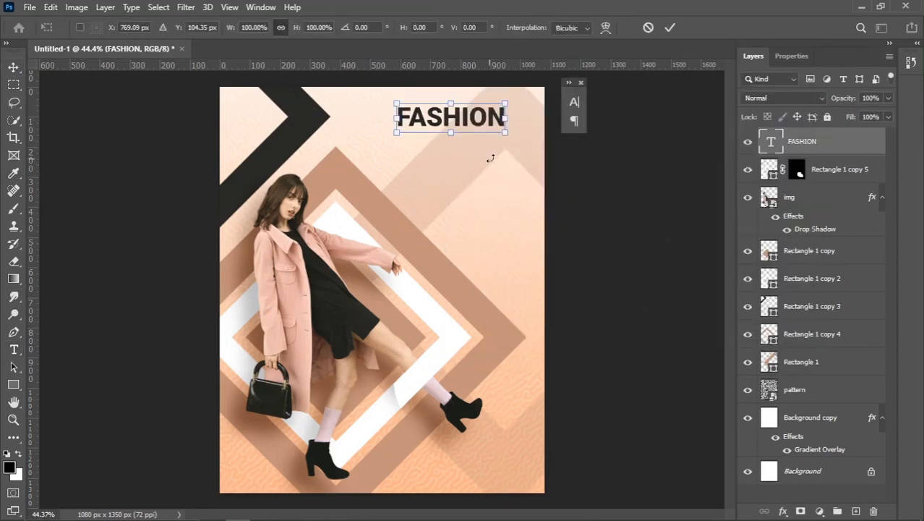
left_click_drag(506, 133, 517, 139)
left_click_drag(390, 136, 364, 146)
key("Return")
- Add the text Sale below FASHION with All Caps turned off
left_click(13, 349)
left_click(432, 185)
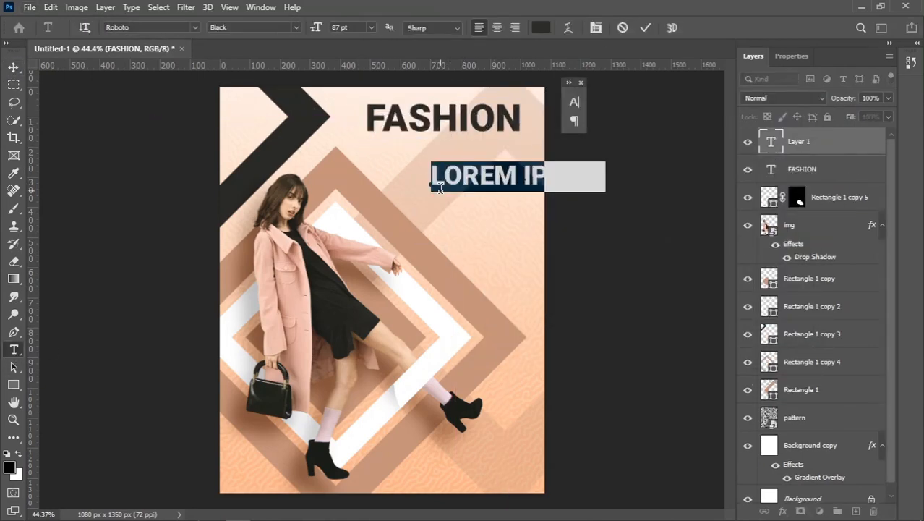
type("Sale")
key("ctrl+a")
left_click(596, 28)
left_click(463, 195)
- Browse the installed fonts and try the Blessed Day script font on the Sale text
left_click_drag(518, 91, 676, 91)
left_click(651, 121)
scroll(751, 426, "down", 1)
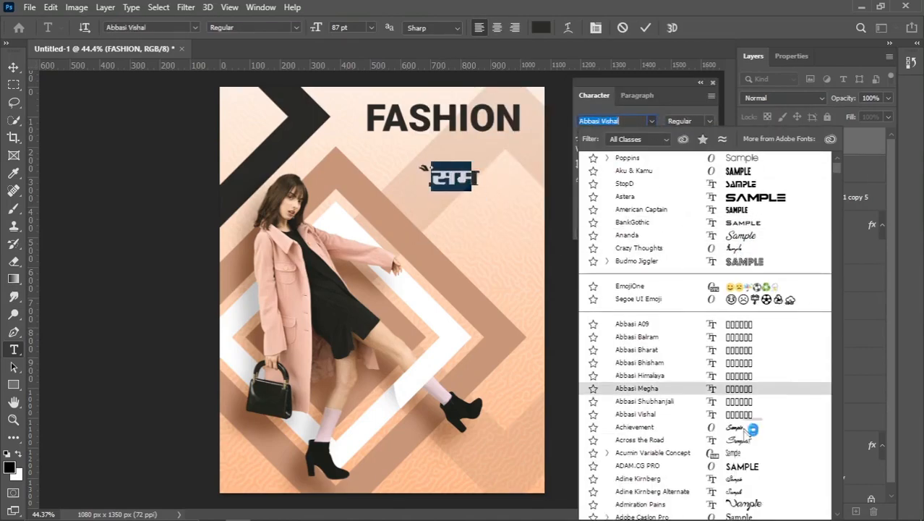
scroll(744, 460, "down", 4)
scroll(745, 463, "down", 15)
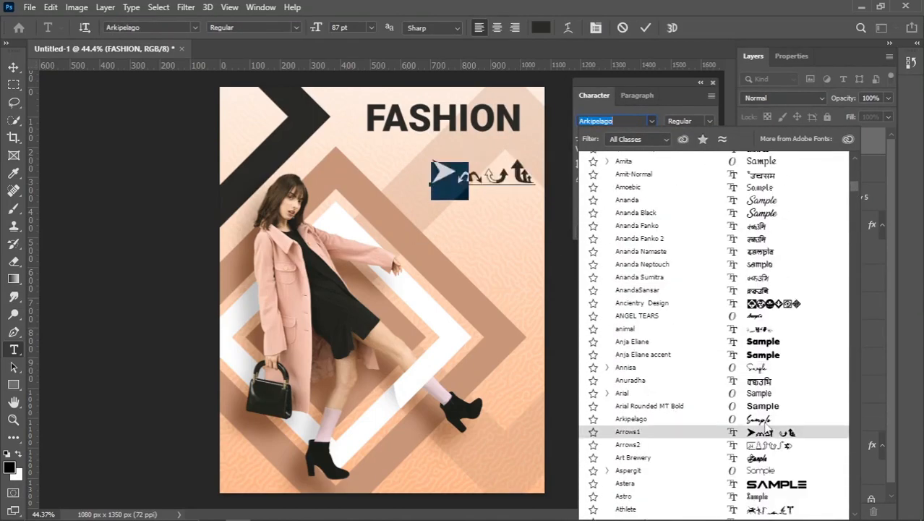
scroll(768, 434, "down", 10)
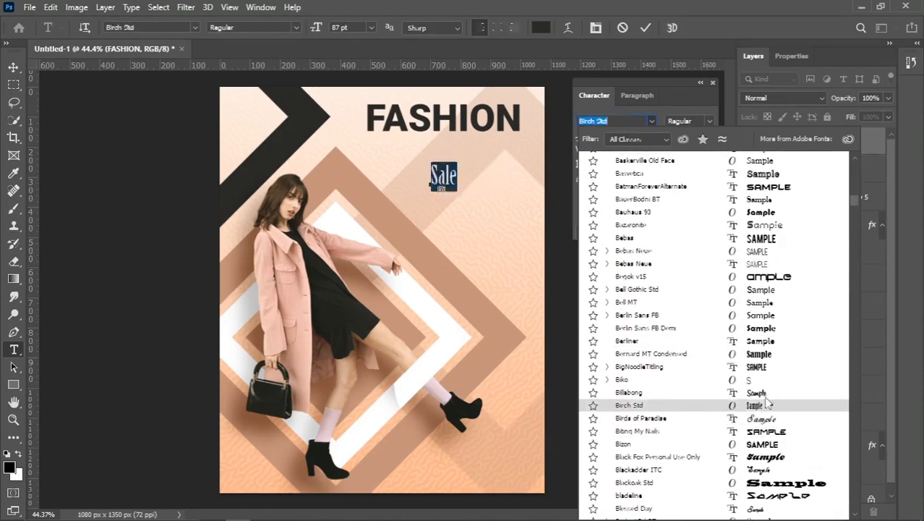
left_click(773, 418)
- Set the Sale text's size to 190 pt and give it a brown based on the diamond frame's color
left_click_drag(583, 136, 657, 137)
left_click(695, 178)
left_click(412, 242)
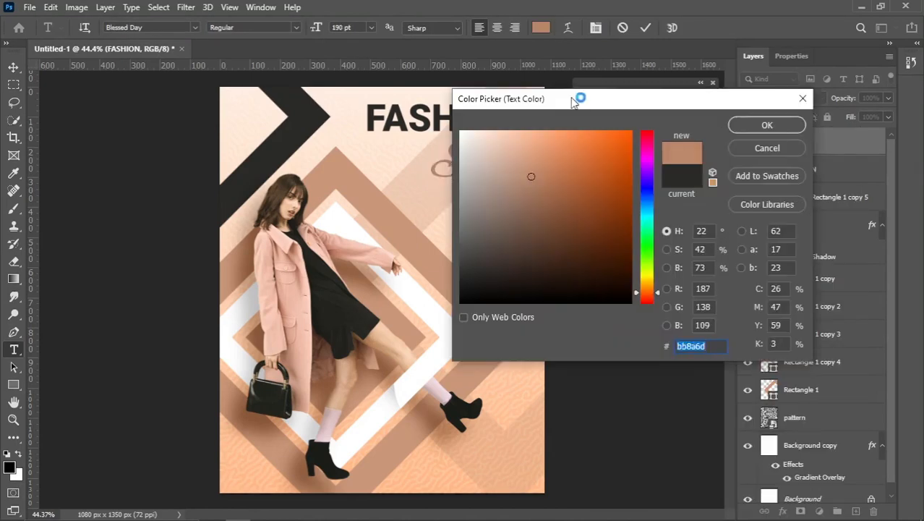
left_click_drag(578, 100, 669, 98)
left_click(627, 192)
left_click(856, 121)
- Change the Sale text's font to Ananda, scale it to about 167 pt and overlap it with FASHION's lower edge
left_click(13, 68)
left_click_drag(474, 171, 443, 162)
left_click(651, 121)
left_click(769, 265)
key("ctrl+t")
left_click_drag(510, 209, 464, 174)
key("Return")
- Change the Sale text's color to a lighter brown
key("t")
left_click(692, 179)
left_click(627, 160)
left_click(856, 121)
- Add a Stroke layer style to the Sale text in a pale peach sampled from the poster's background
double_click(846, 146)
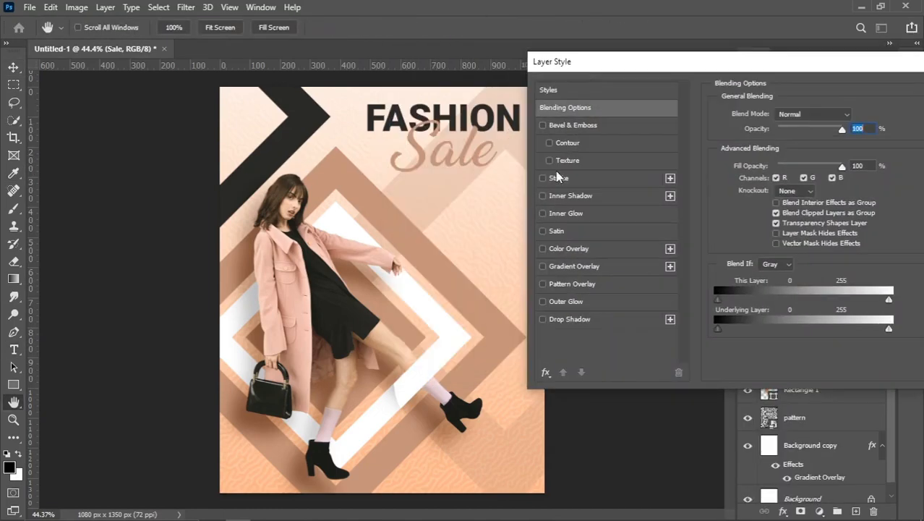
left_click(559, 178)
scroll(851, 114, "down", 1)
left_click(748, 212)
left_click(351, 121)
left_click(856, 122)
left_click_drag(822, 68, 650, 102)
left_click(832, 122)
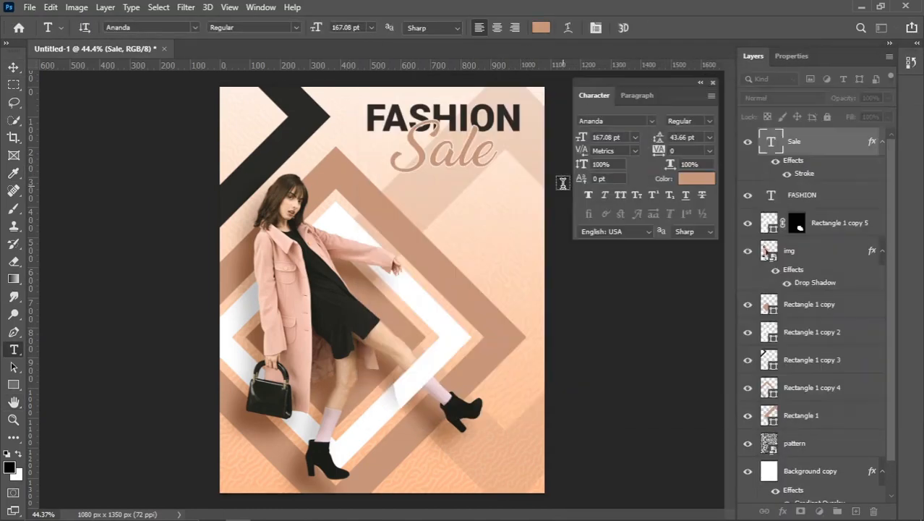
- Darken the Sale text's color to the brown ad7d60
left_click(711, 179)
left_click(625, 181)
left_click(857, 123)
- Add the text 30% in Roboto Black below the Sale text
left_click(13, 350)
left_click(449, 230)
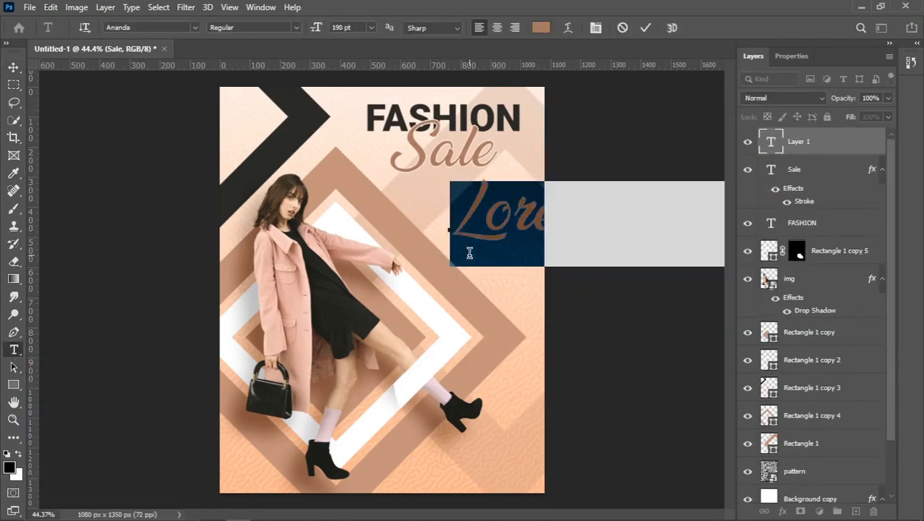
left_click(596, 28)
left_click(652, 120)
left_click(634, 188)
left_click(511, 217)
type("&")
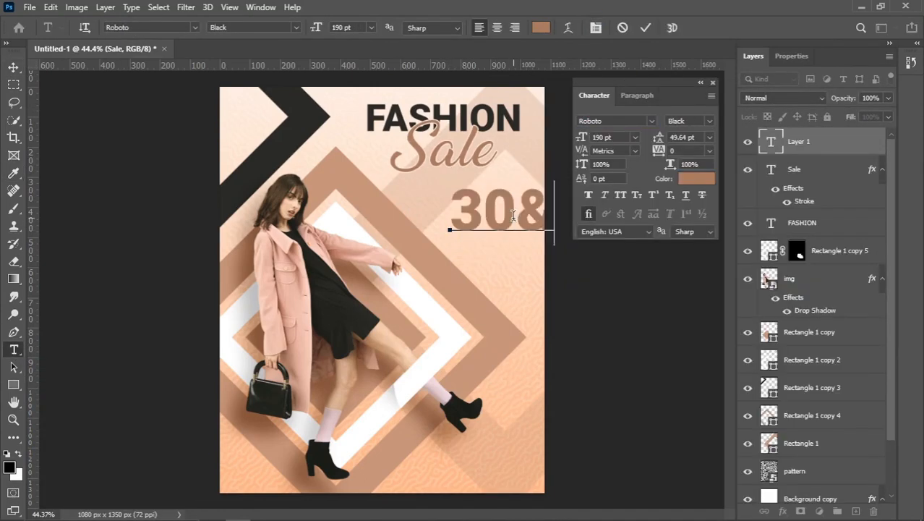
key("BackSpace")
type("%")
- Reduce the 30% text's size and reposition it near the poster's right margin
key("ctrl+a")
left_click_drag(583, 137, 566, 137)
left_click(14, 67)
left_click_drag(510, 219, 496, 223)
- Duplicate the 30% text as OFF directly beneath it, and scale both together to align with FASHION's right edge
double_click(486, 261)
left_click_drag(497, 223, 499, 251)
type("OFF")
left_click(14, 67)
left_click(817, 175, "ctrl")
key("ctrl+t")
left_click_drag(479, 236, 501, 232)
key("Return")
- Try other colors on the 30% and OFF texts and settle on the brown ad7d60 sampled from Sale
left_click(696, 178)
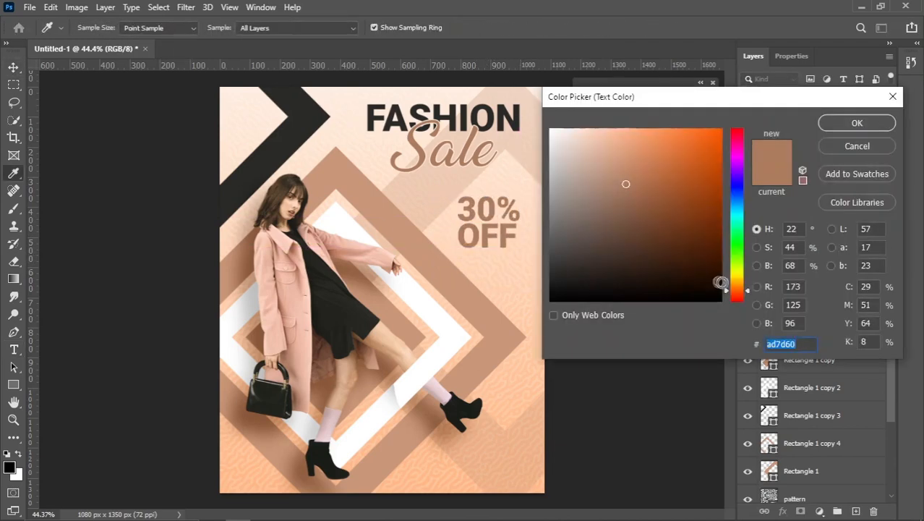
left_click(737, 298)
left_click(720, 129)
left_click(712, 186)
left_click(300, 124)
left_click(433, 158)
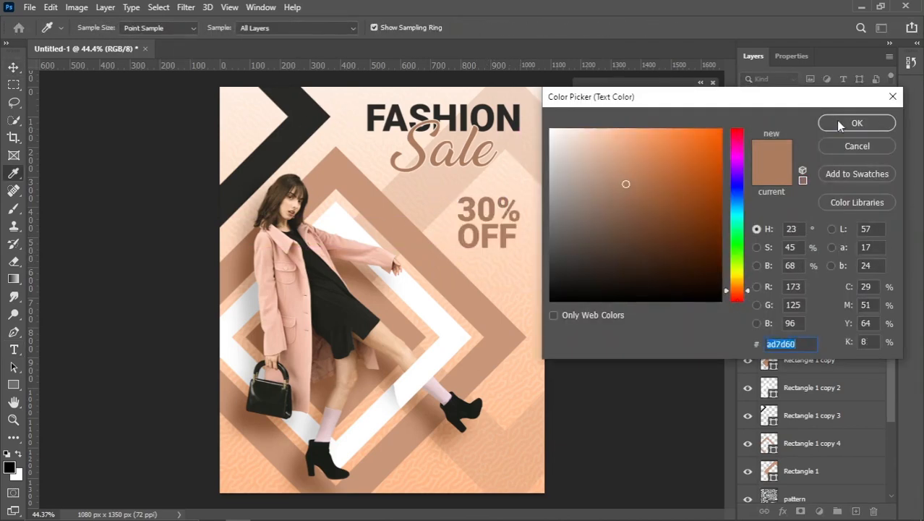
left_click(836, 122)
- Draw a thin brown rectangle without stroke, about 248 px wide, as a line above the 30% text
left_click(14, 384)
scroll(448, 181, "up", 2)
mouse_move(445, 192)
left_mouse_down()
mouse_move(536, 199)
mouse_move(491, 191)
left_mouse_up()
left_click(196, 27)
left_click(199, 28)
left_click(119, 53)
- Reduce the line's height to 80% and shorten its left end to match the width of the 30% text
key("v")
scroll(491, 199, "up", 6)
key("ctrl+t")
scroll(486, 189, "down", 3)
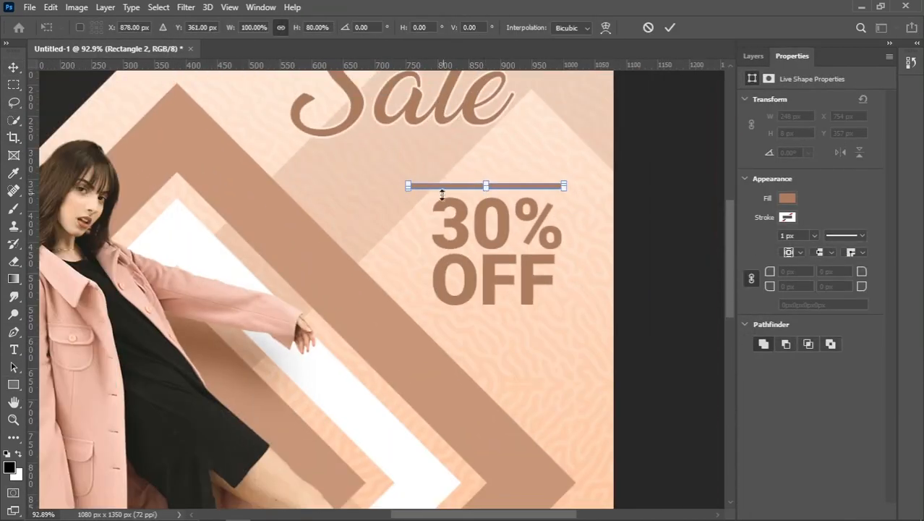
left_click_drag(408, 186, 427, 185)
key("Return")
- Duplicate the line below OFF and move both lines with the 30% OFF text slightly up
left_click_drag(530, 188, 529, 316)
left_click(753, 55)
scroll(599, 217, "down", 6)
left_click(810, 225, "shift")
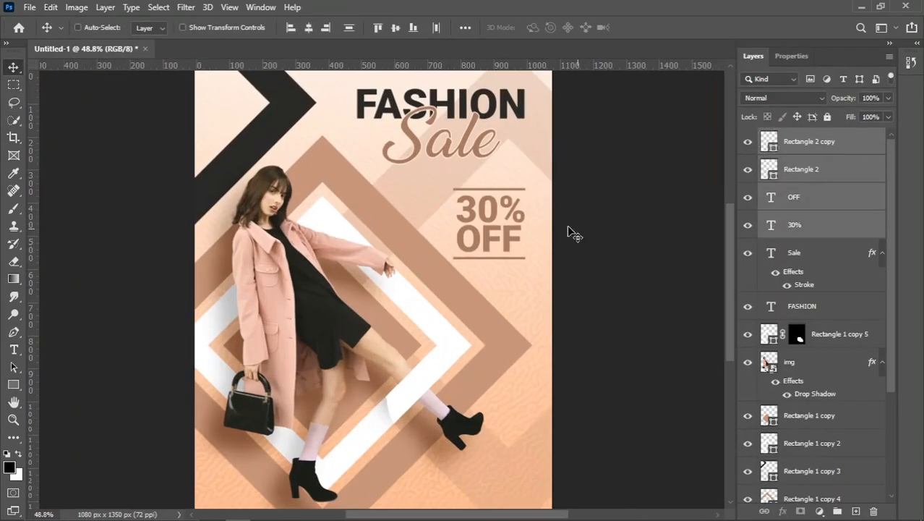
left_click_drag(543, 233, 542, 223)
- Try extending the line above the 30% text farther to the left
left_click(839, 169)
left_click(842, 145, "shift")
left_click(838, 170)
key("ctrl+t")
left_click_drag(454, 179, 411, 179)
key("Return")
scroll(479, 242, "down", 1)
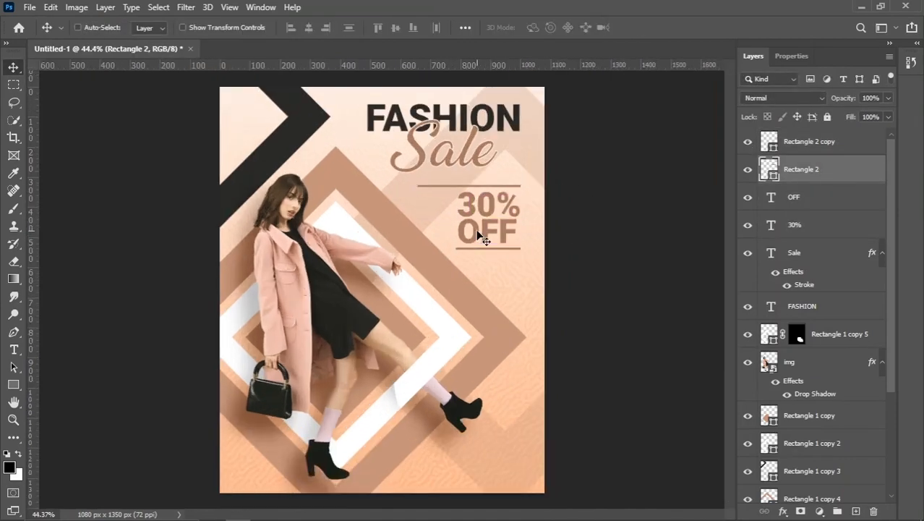
- Enlarge the 30% OFF text and its two lines together slightly and adjust their position below Sale
left_click(839, 143, "shift")
left_click_drag(500, 217, 501, 215)
left_click(832, 225, "shift")
left_click(832, 142, "ctrl")
key("ctrl+t")
left_click_drag(457, 223, 453, 223)
key("Return")
left_click_drag(455, 202, 456, 197)
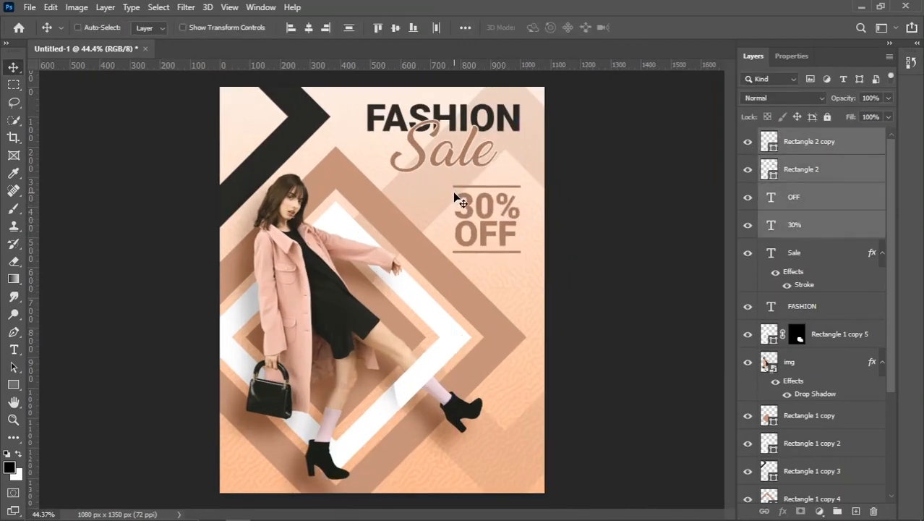
- Add the text "10:00 -" at about 61 pt and place it near the poster's lower right corner
key("t")
left_click(438, 323)
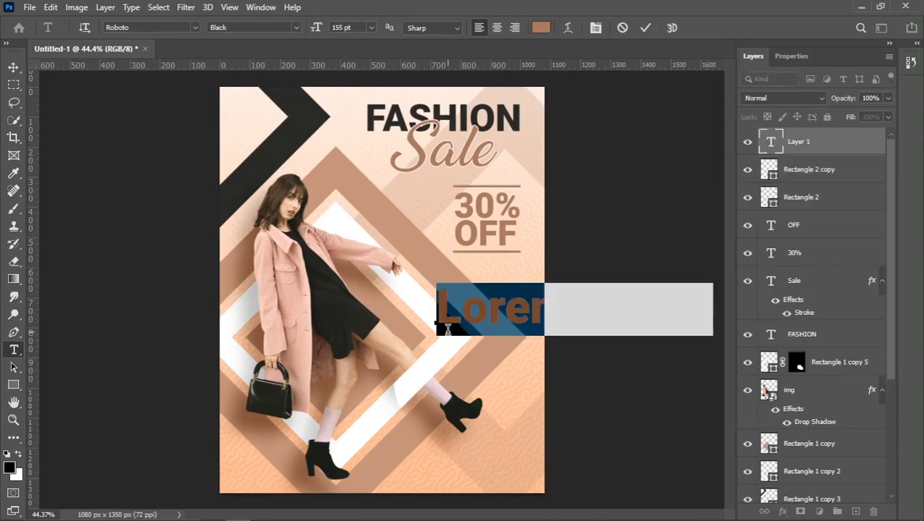
type("10:00 -")
key("ctrl+Return")
left_click_drag(463, 307, 450, 457)
- Complete the opening-hours text as "10:00 AM - 15:00 AM" and scale it down to about 40 pt so it fits the poster
key("t")
left_click(486, 458)
type("15:00")
left_click(471, 460)
type("AM - 15")
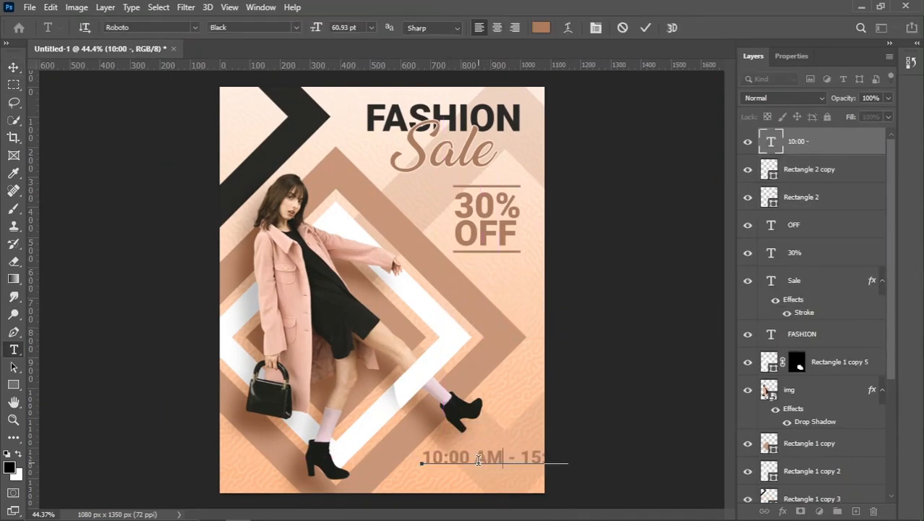
key("ctrl+Return")
key("ctrl+t")
left_click_drag(572, 460, 522, 462)
left_click(519, 459)
type("AM")
key("ctrl+Return")
- Recolour the opening-hours text with the near-black sampled from the FASHION title
left_click(541, 28)
left_click(513, 119)
left_click(857, 122)
- Duplicate the opening-hours text just below itself and change the copy to "TYPE YOUR ADDRESS HERE"
mouse_move(463, 463)
left_mouse_down()
mouse_move(446, 460)
mouse_move(465, 472)
left_mouse_up()
key("Down")
key("Down")
key("Down")
key("Down")
key("t")
left_click(458, 470)
key("ctrl+a")
type("TYPE Y")
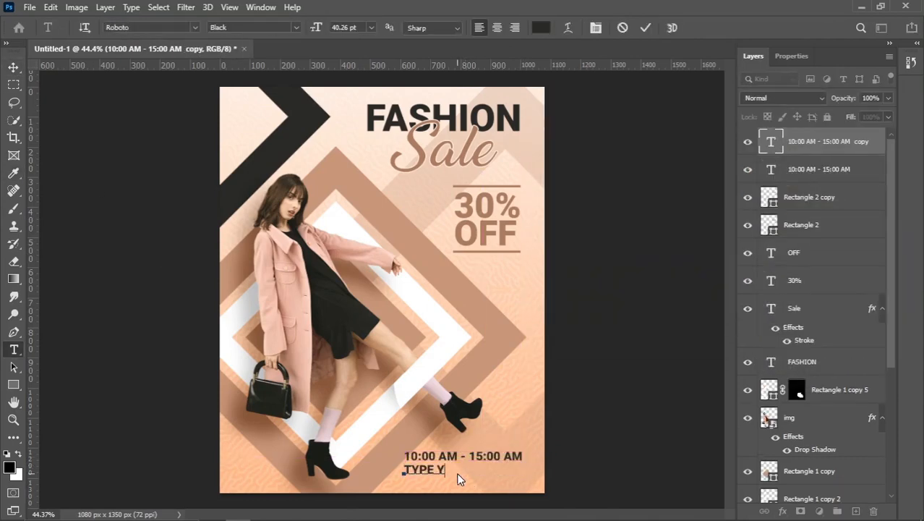
type("OUR ADDRESS HERE")
left_click(13, 67)
- Scale the address line to about 37 pt, keeping its right end level with the opening hours above
key("ctrl+t")
left_click_drag(560, 470, 528, 470)
key("Return")
key("ctrl+t")
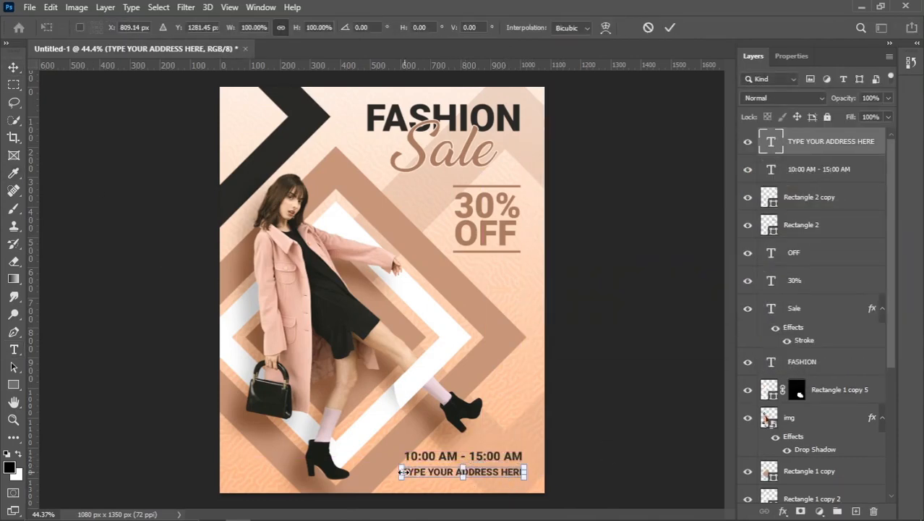
mouse_move(404, 472)
left_mouse_down()
mouse_move(383, 473)
mouse_move(530, 481)
mouse_move(571, 472)
left_mouse_up()
- Draw a cream rectangle behind the address line, running past the poster's right edge, and slant its left end outward at the bottom
left_click(819, 169)
left_click(14, 385)
left_click(149, 27)
left_click(66, 99)
left_click(13, 67)
key("ctrl+t")
left_click_drag(377, 481, 361, 480, "ctrl")
key("Return")
- Align the vertical centers of the address text and its cream bar, then clear the selection
left_click(470, 474, "ctrl+shift")
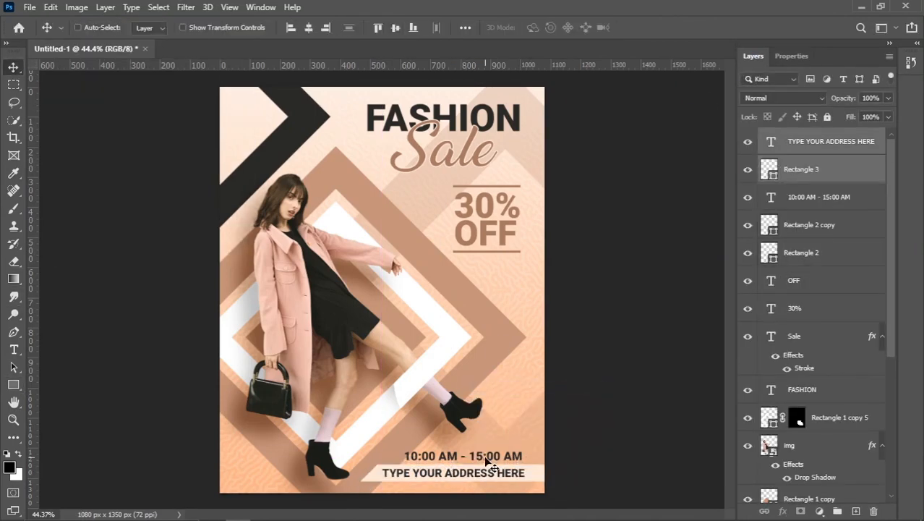
left_click(395, 28)
left_click(640, 242, "ctrl")
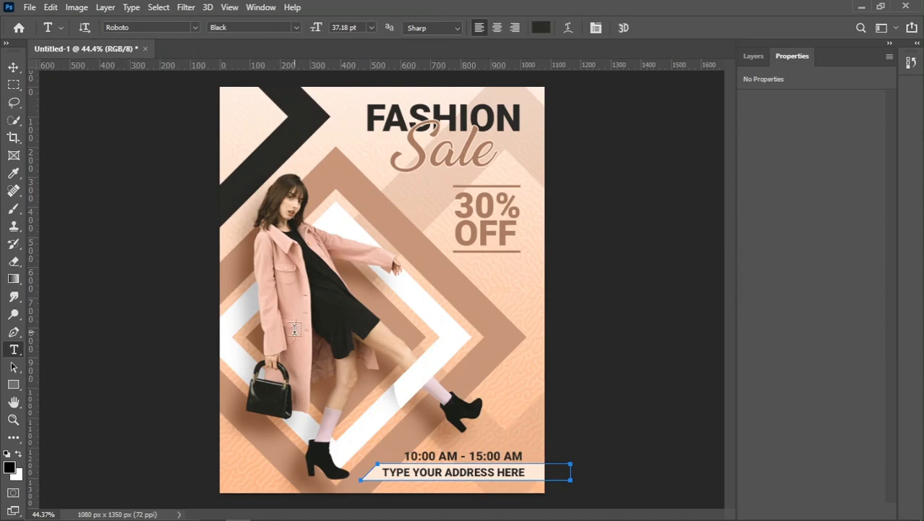
- Add the text "JUST FOR YOU" at a smaller size, rotated -90° over the left part of the poster
left_click(434, 317)
type("JUST FOR YOU")
key("ctrl+a")
left_click_drag(317, 27, 242, 43)
left_click(13, 70)
left_click_drag(492, 313, 274, 353)
key("ctrl+t")
- Set the JUST FOR YOU text to Roboto Medium with a tracking of 420
left_click(14, 349)
key("ctrl+a")
left_click(596, 27)
left_click_drag(659, 137, 675, 153)
left_click(709, 121)
left_click(684, 197)
- Scale the JUST FOR YOU text to about 27.6 pt and place it along the lower part of the poster's left edge
left_click(13, 67)
left_click_drag(274, 350, 253, 421)
key("ctrl+t")
left_click_drag(240, 463, 237, 427)
key("Return")
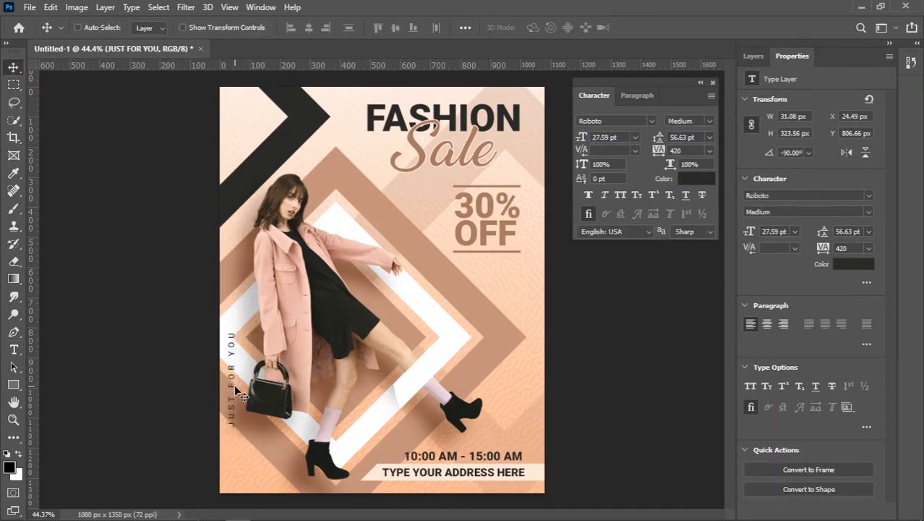
left_click_drag(235, 391, 236, 440)
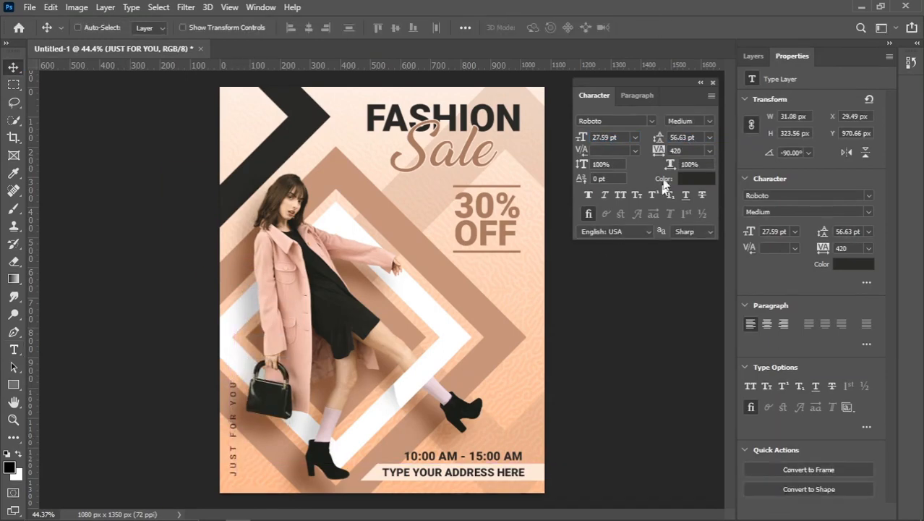
left_click(713, 83)
scroll(402, 251, "up", 1)
scroll(345, 249, "down", 1)
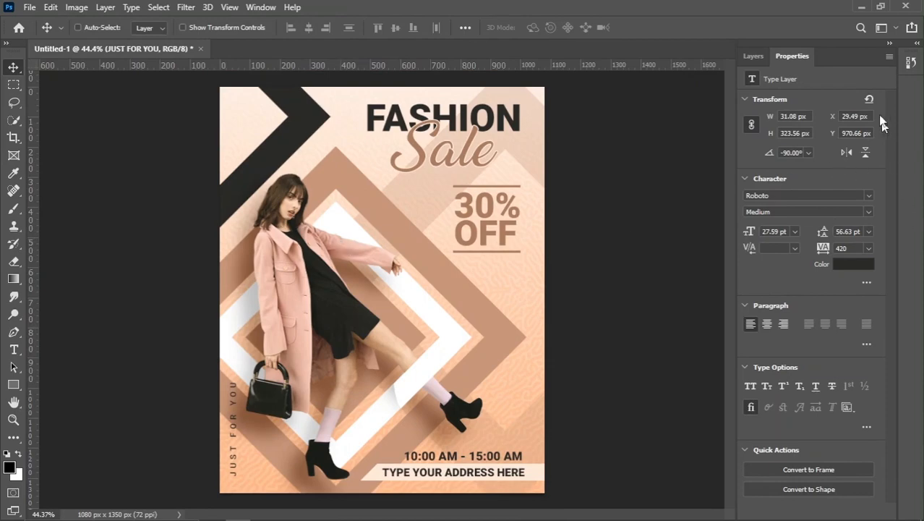
- Group all layers from JUST FOR YOU down to Background copy and check the group by hiding and showing it
left_click(744, 56)
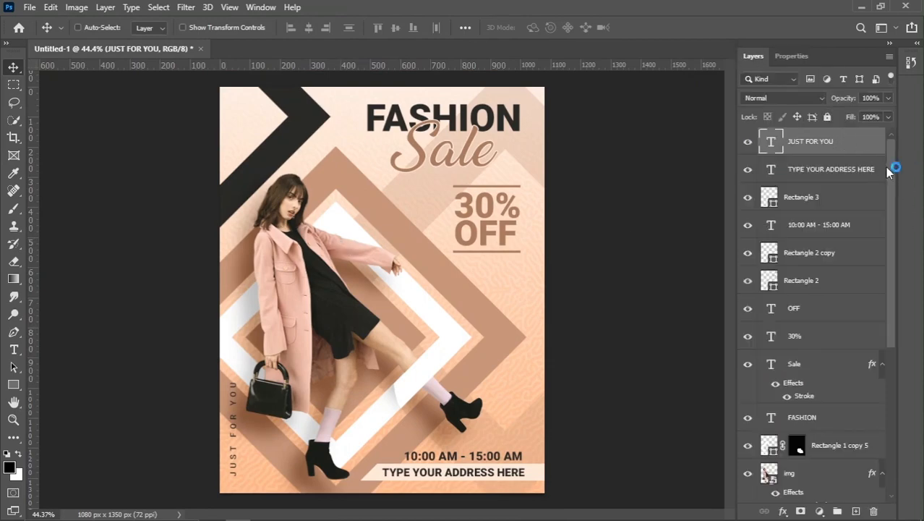
left_click_drag(891, 169, 891, 373)
left_click(821, 434, "shift")
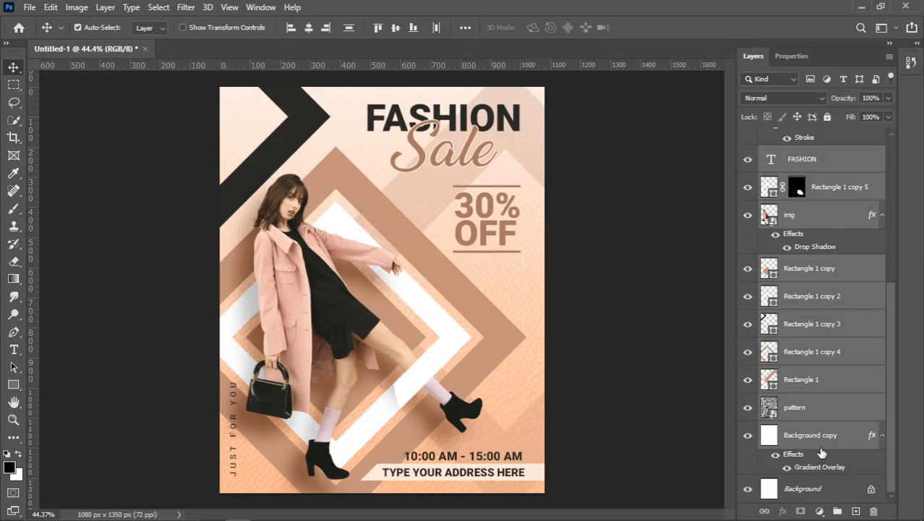
key("ctrl+g")
left_click(748, 137)
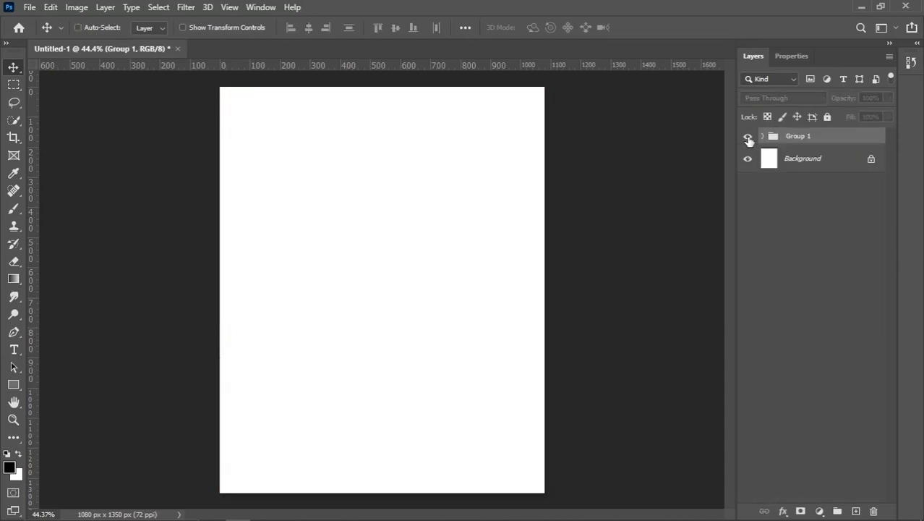
left_click(748, 137)
- Add a Levels adjustment above the group with midtones at 0.89 and the white input level at 247
left_click(819, 511)
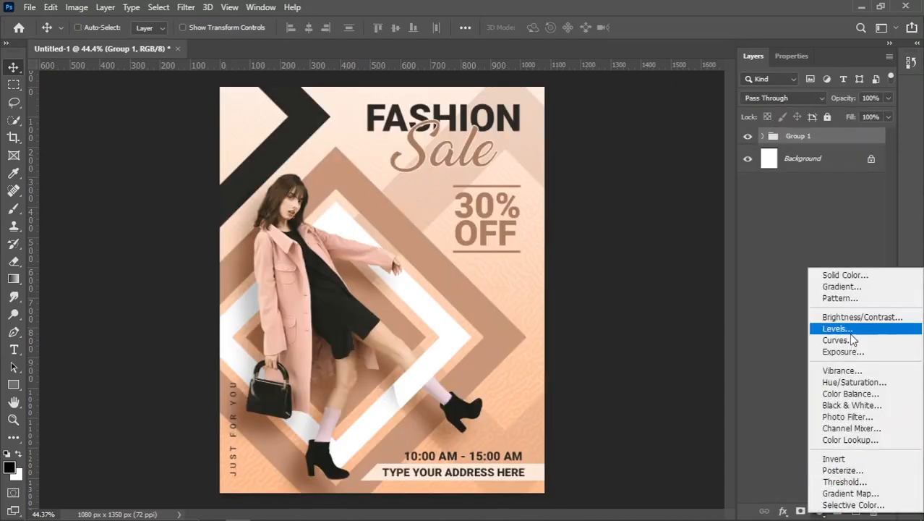
left_click(838, 329)
left_click(750, 57)
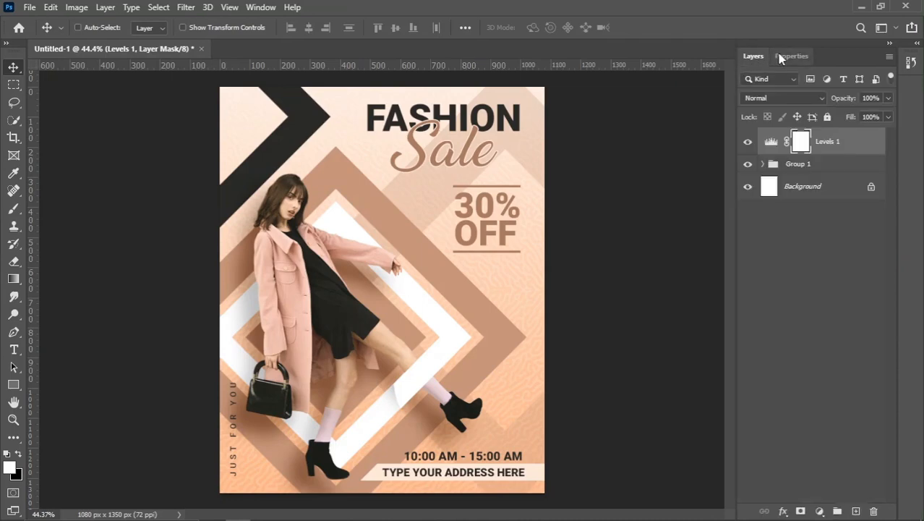
left_click(783, 56)
left_click(753, 57)
double_click(772, 145)
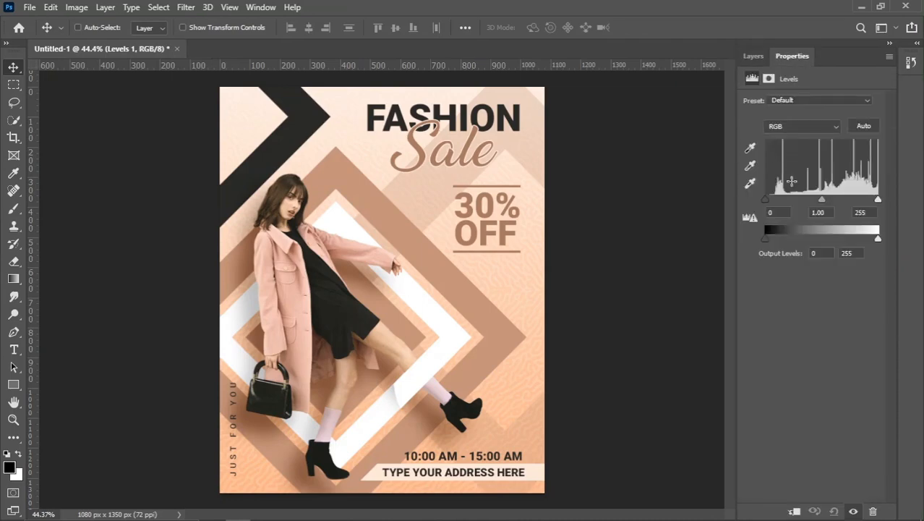
left_click_drag(825, 200, 873, 202)
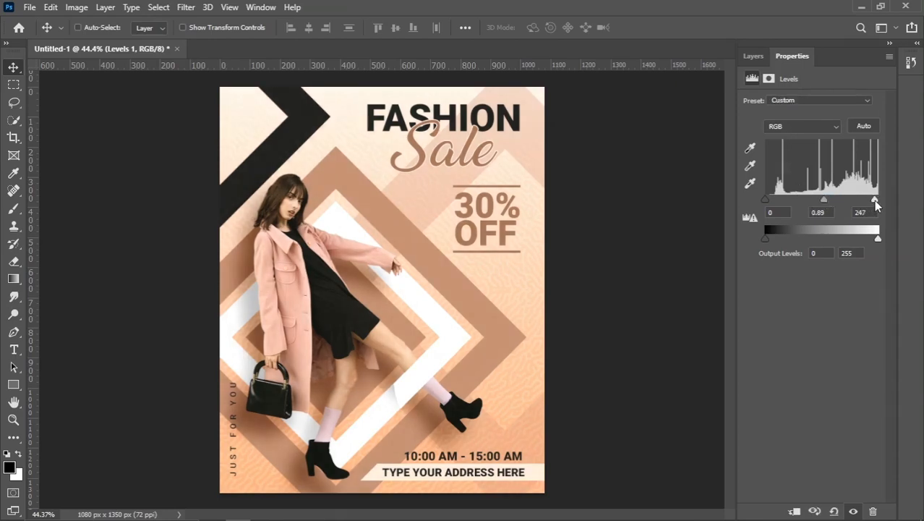
left_click(752, 56)
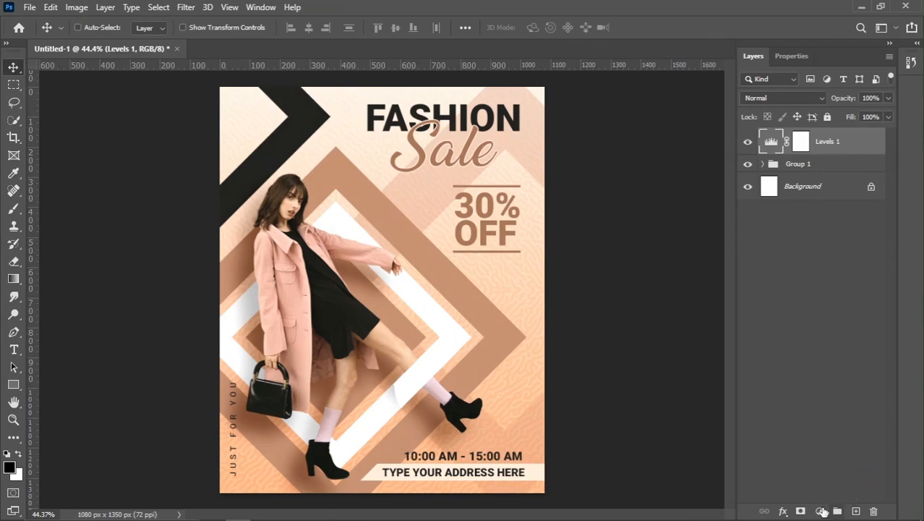
- Add a Vibrance adjustment layer with Vibrance +7 and a slight saturation boost, and set the layer's opacity to 70%
left_click(820, 512)
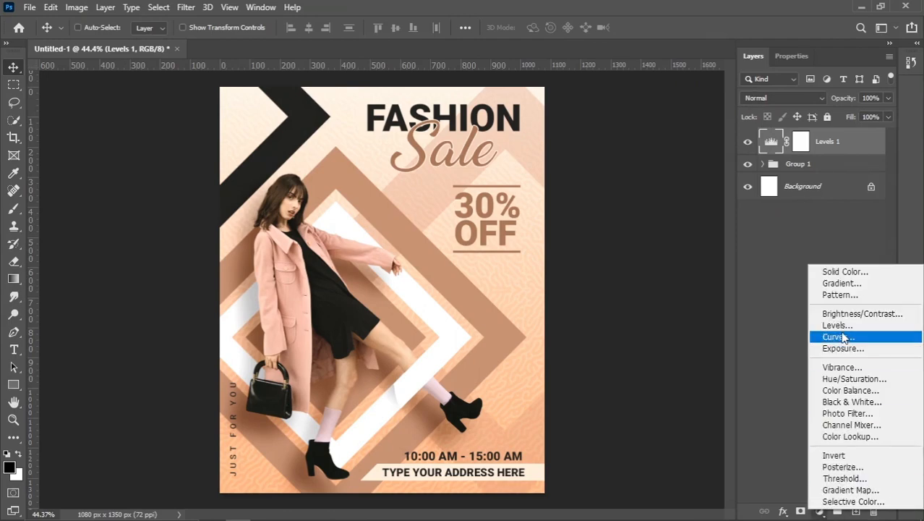
left_click(842, 367)
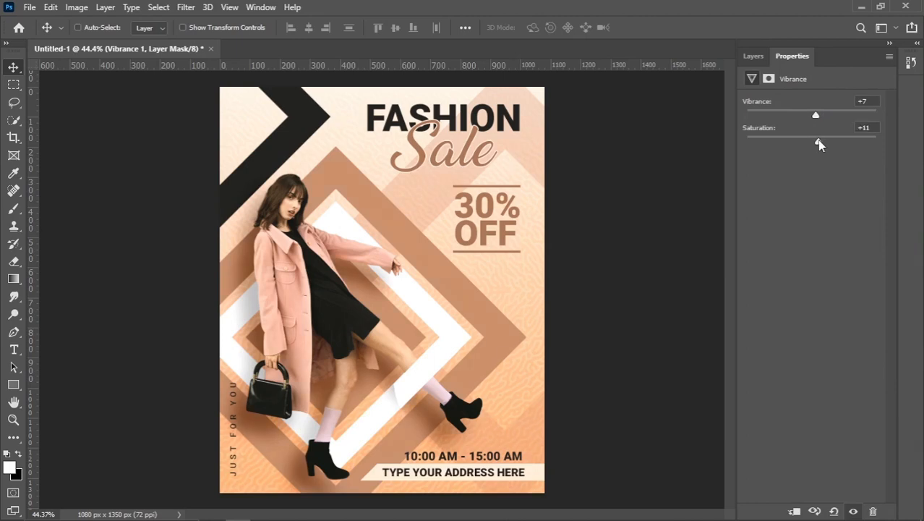
left_click_drag(817, 145, 813, 144)
left_click(753, 55)
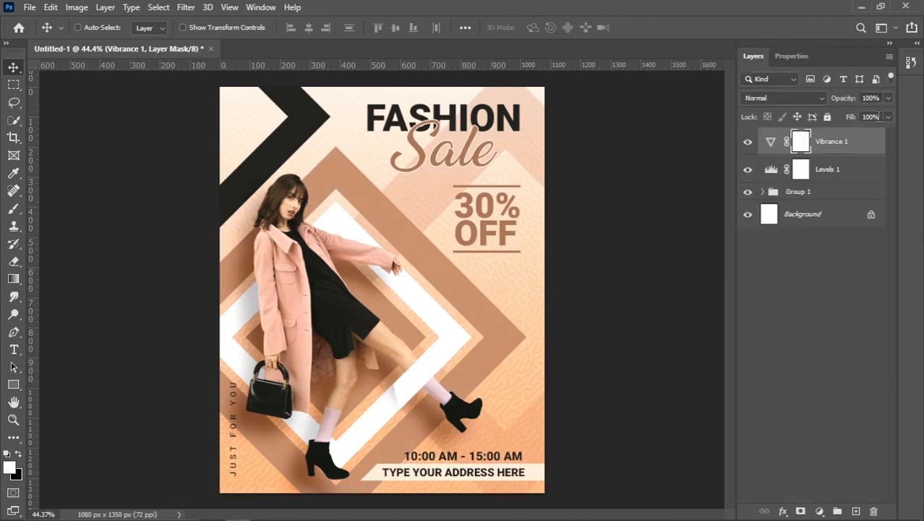
type("7")
scroll(432, 278, "up", 2)
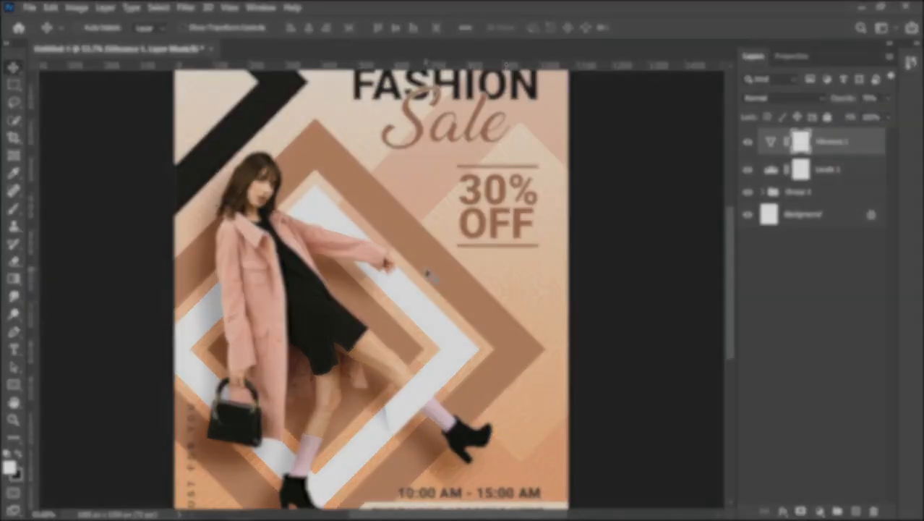
scroll(433, 278, "down", 2)
scroll(356, 253, "up", 5)
scroll(356, 254, "up", 3)
scroll(356, 254, "down", 1)
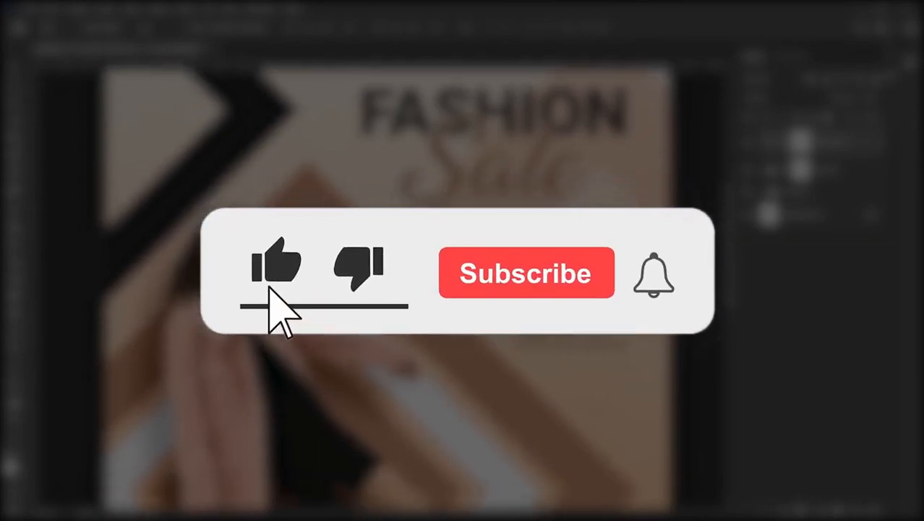